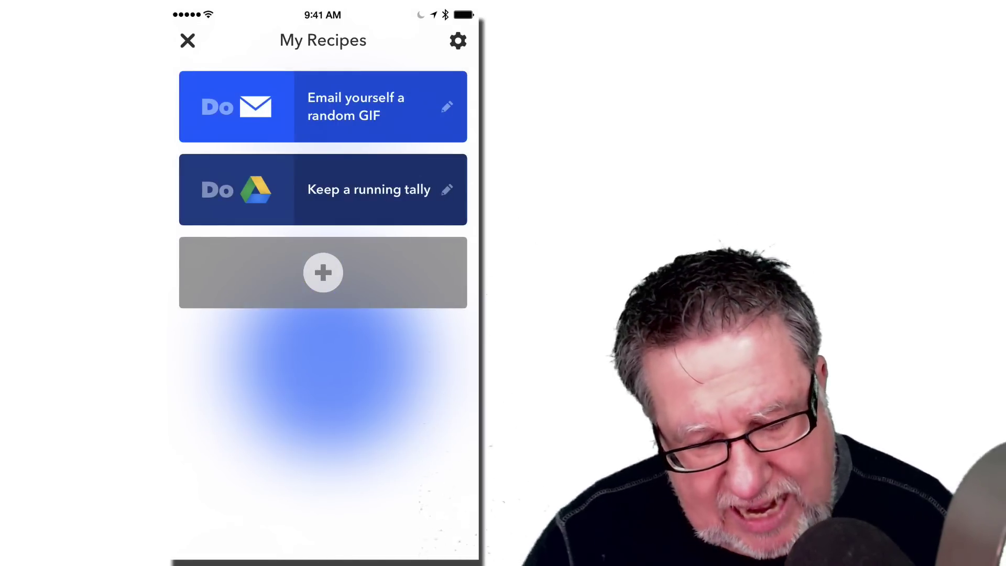
Bring up the Add a Recipe screen and scroll through the recipe collections.
left_click(323, 272)
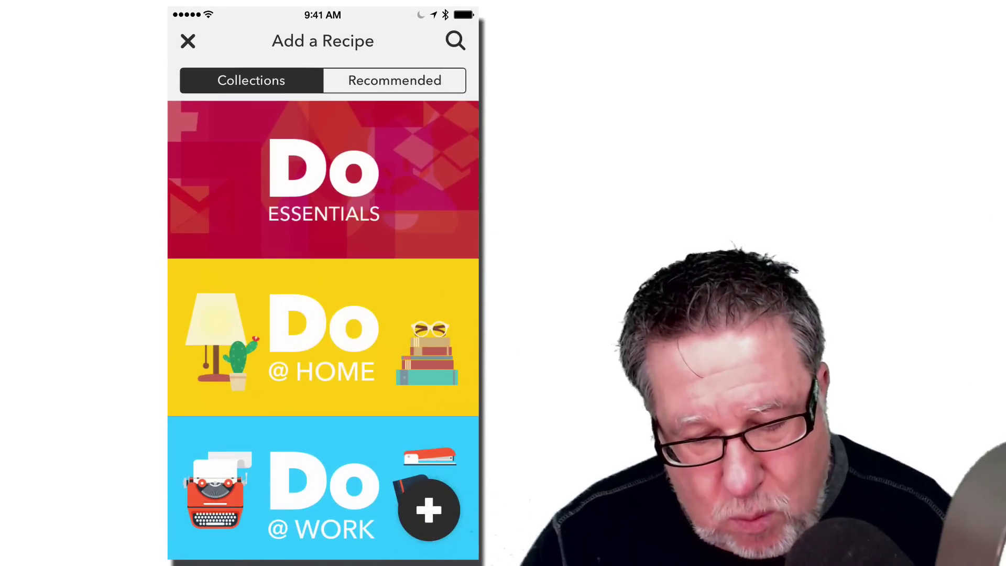
scroll(323, 330, "down", 3)
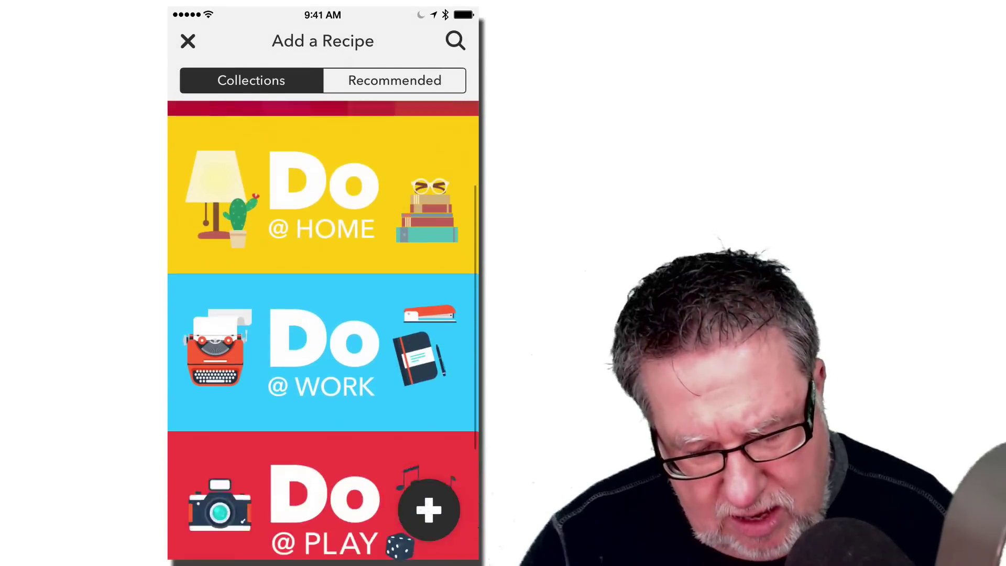
scroll(323, 330, "down", 3)
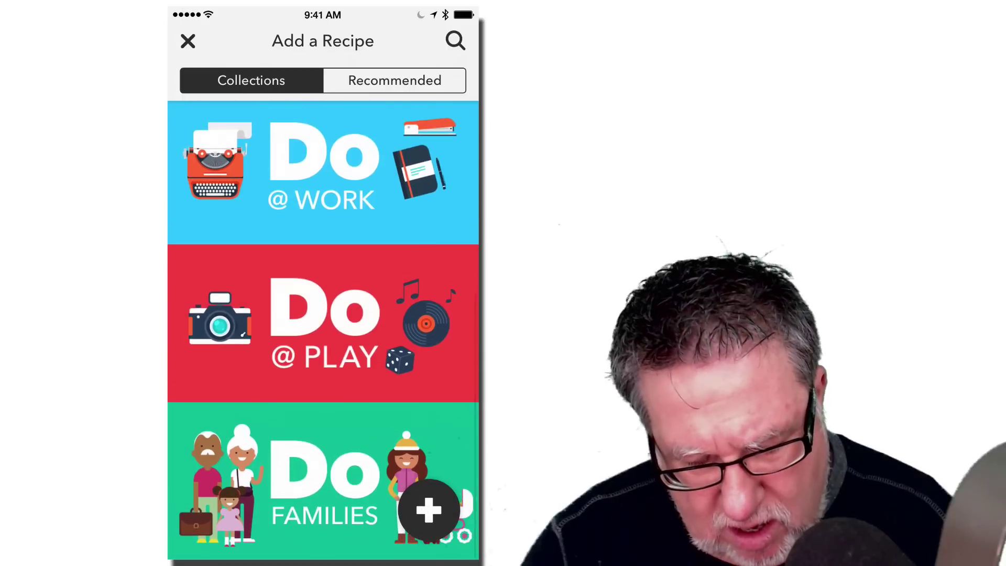
scroll(322, 330, "up", 5)
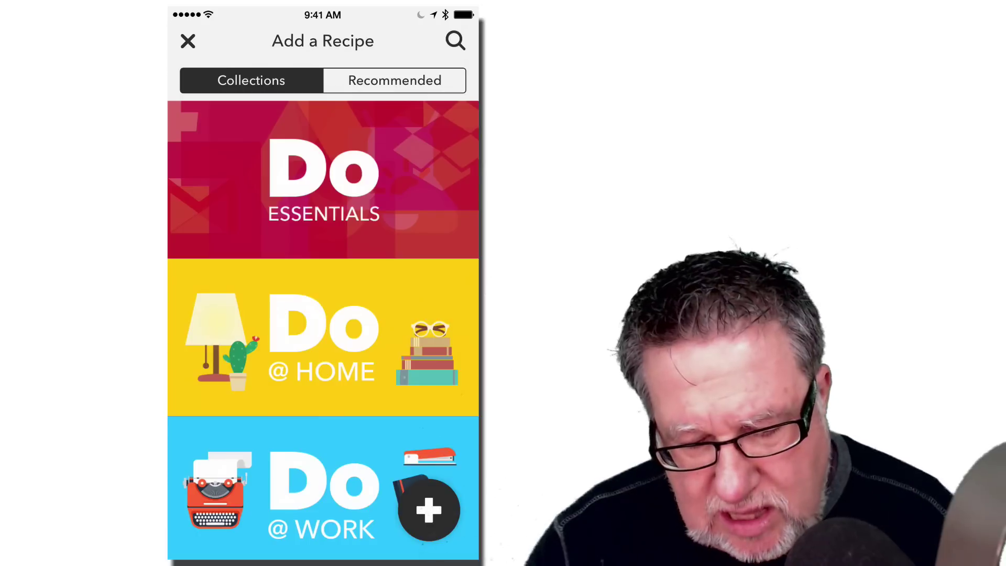
Browse the Do Essentials recipes, then return to the collections list.
left_click(323, 180)
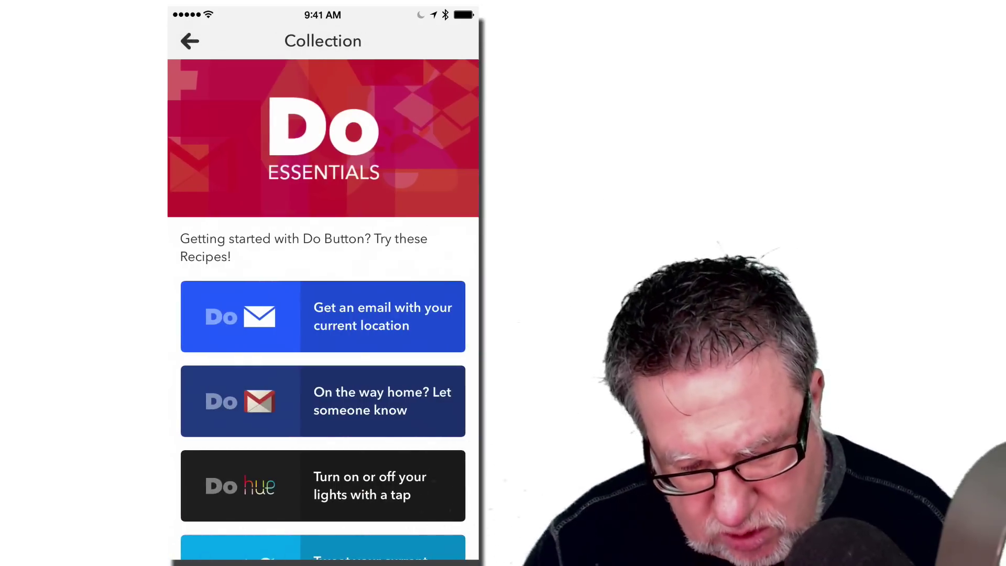
scroll(323, 309, "down", 5)
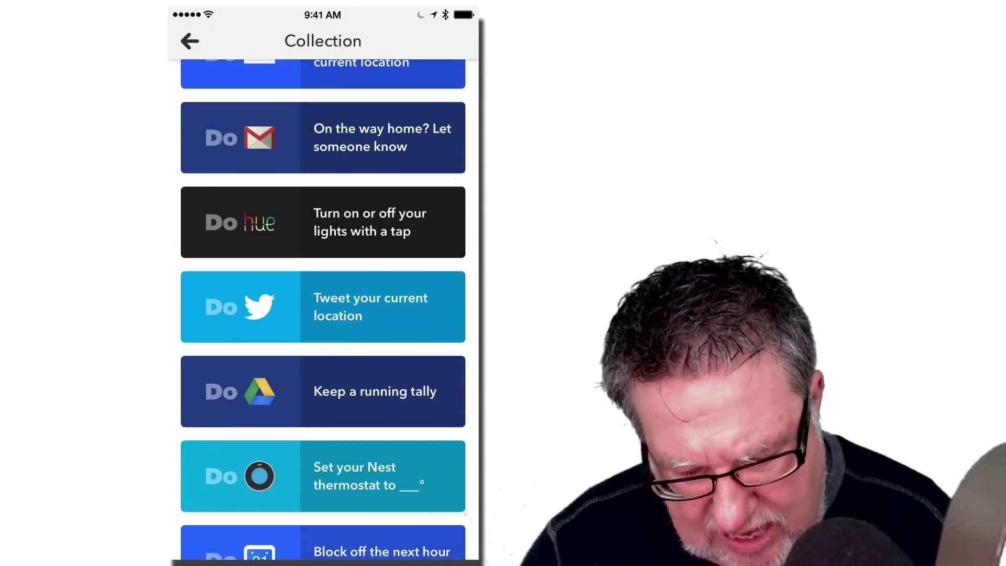
scroll(323, 310, "down", 3)
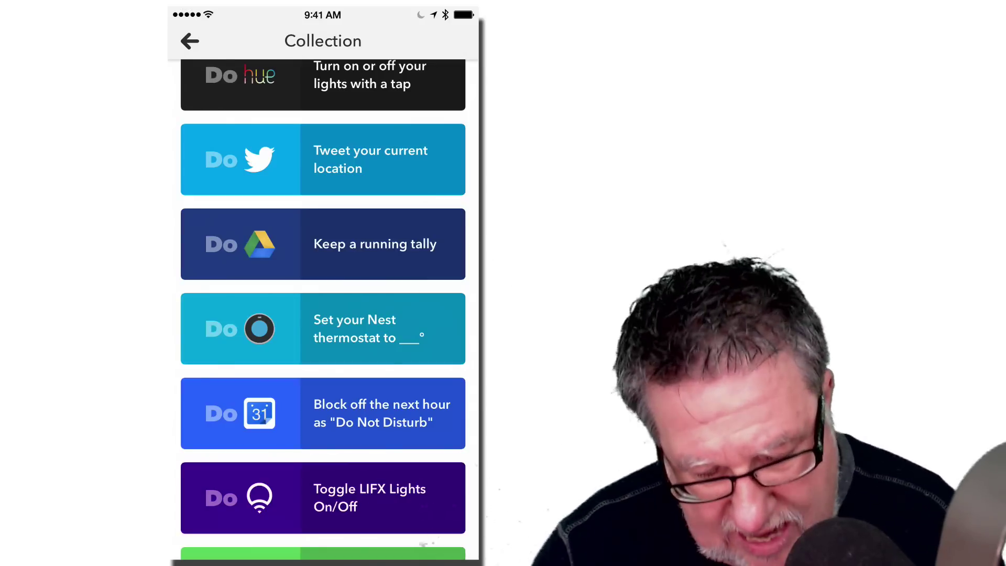
scroll(323, 309, "down", 3)
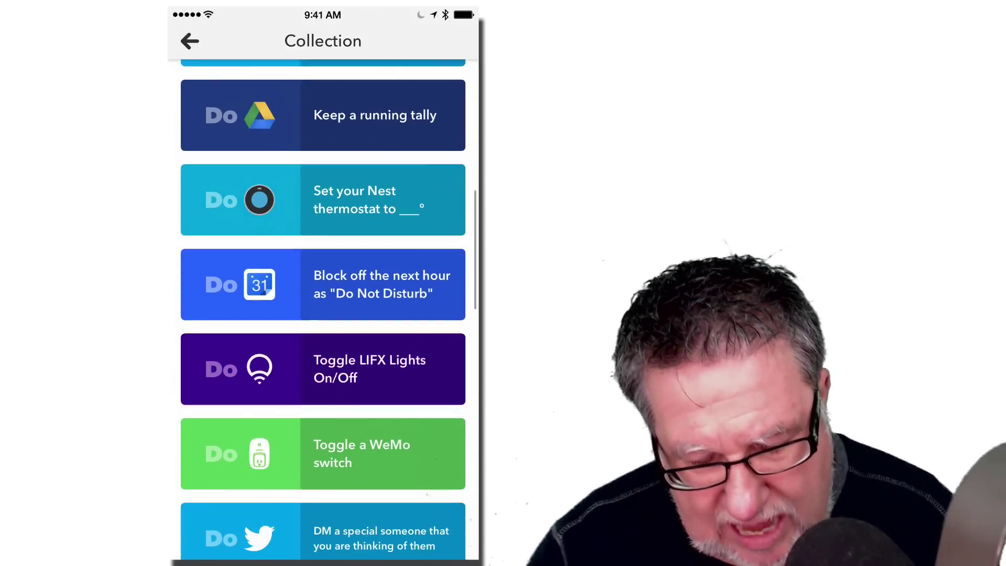
scroll(323, 309, "down", 3)
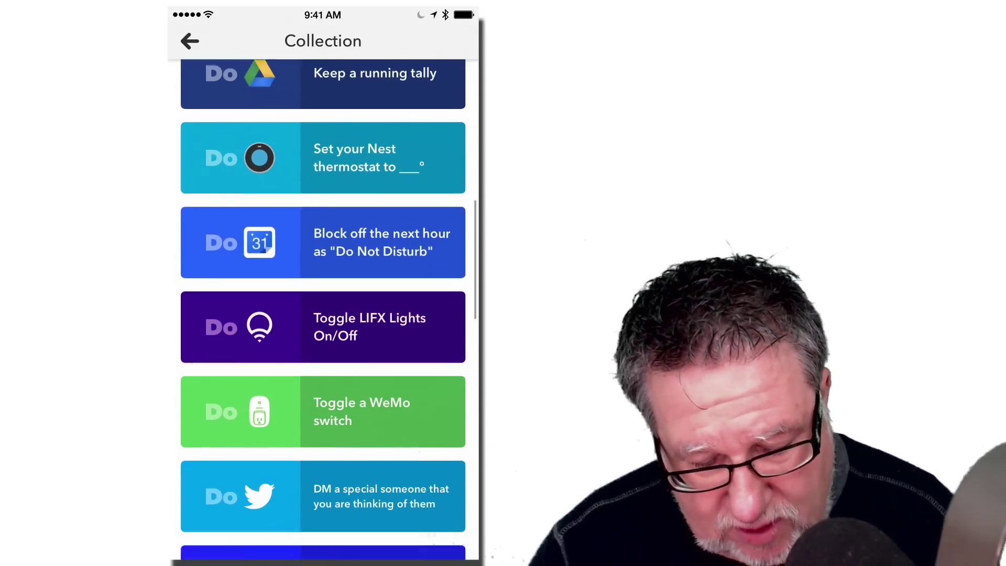
scroll(323, 310, "down", 3)
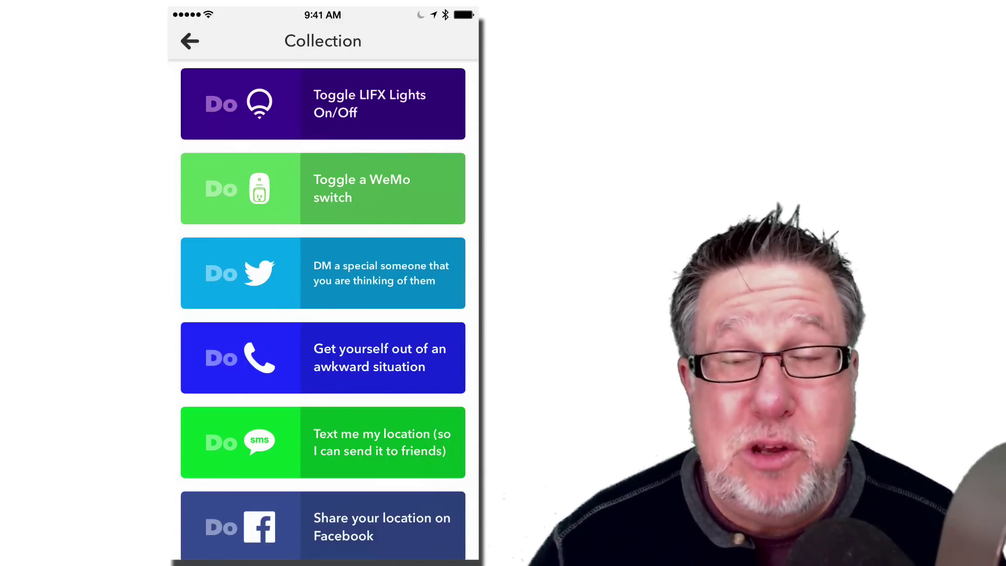
scroll(322, 309, "down", 5)
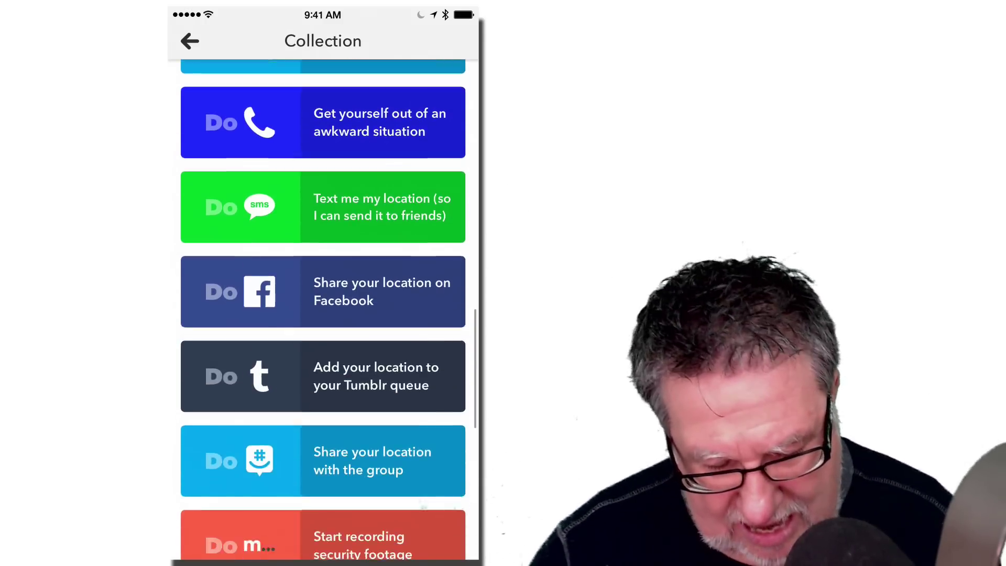
scroll(323, 309, "down", 4)
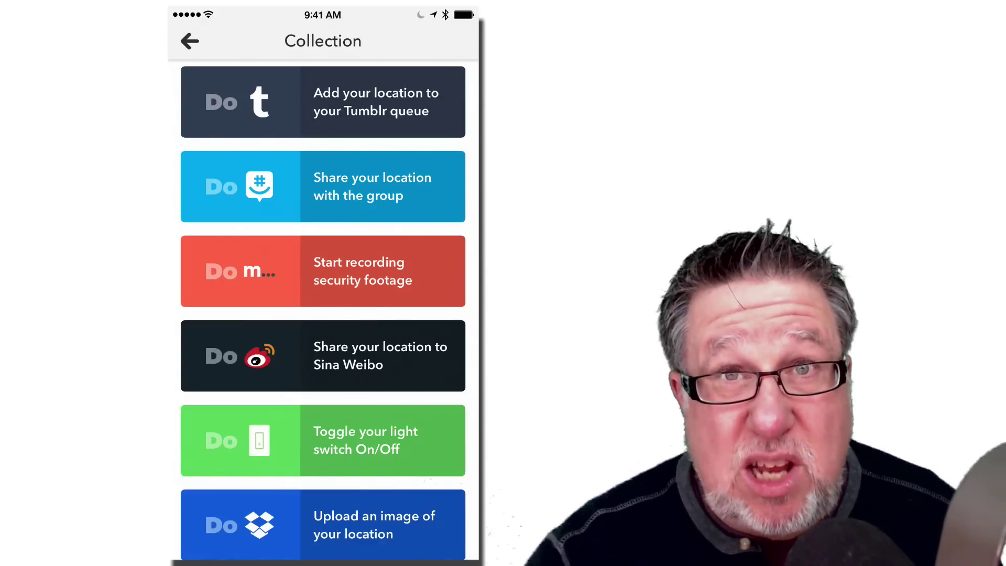
scroll(323, 309, "down", 5)
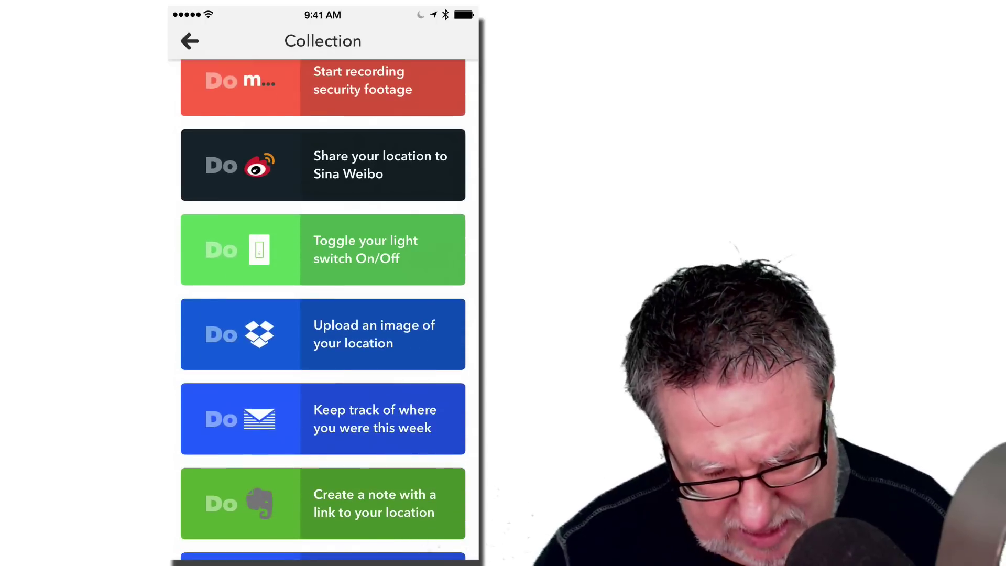
scroll(322, 309, "down", 2)
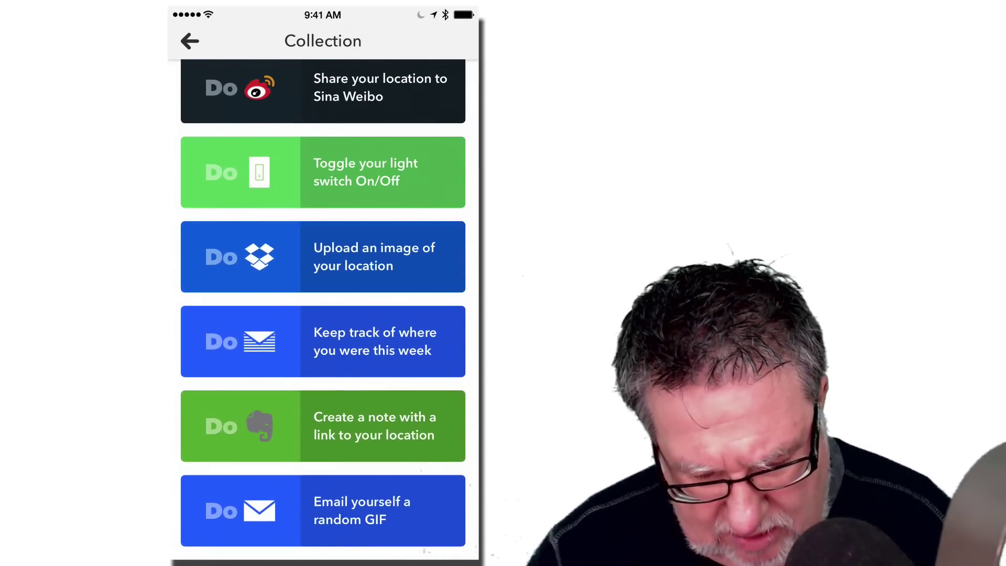
scroll(322, 309, "up", 10)
left_click(189, 41)
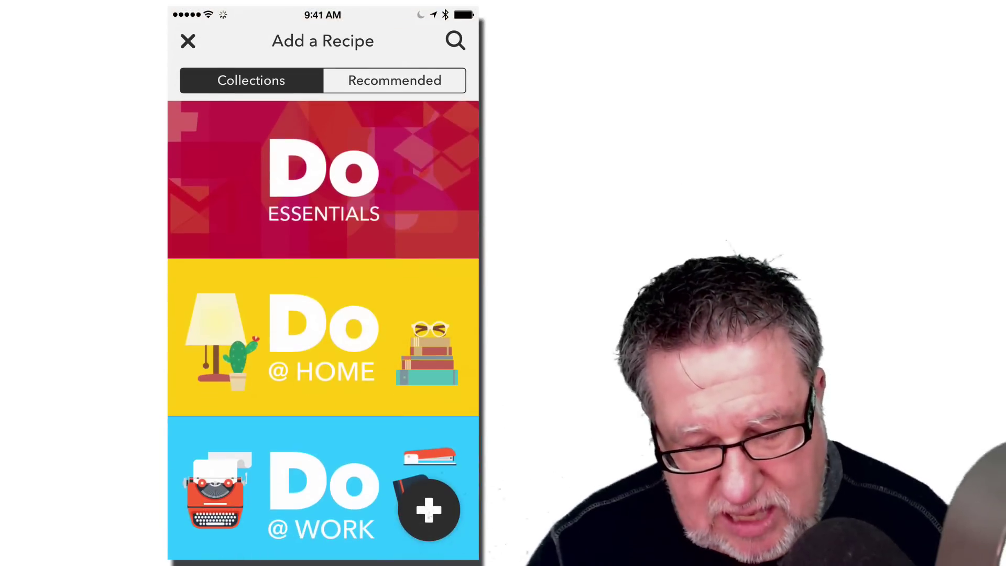
Browse Do Camera's Do Essentials photo recipes, from Tweet a photo to Create photo post on WordPress.
scroll(323, 323, "down", 5)
scroll(322, 322, "up", 5)
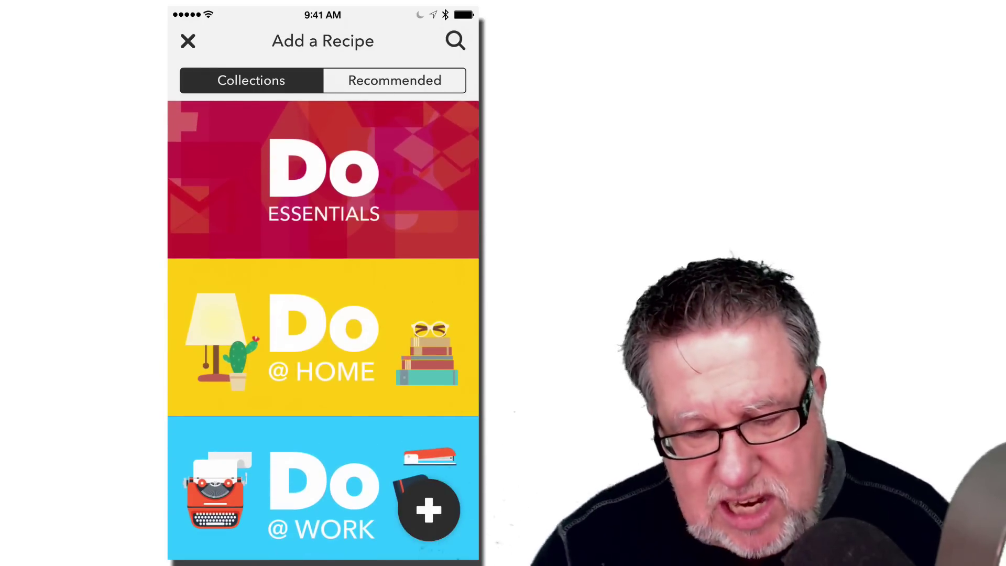
left_click(323, 179)
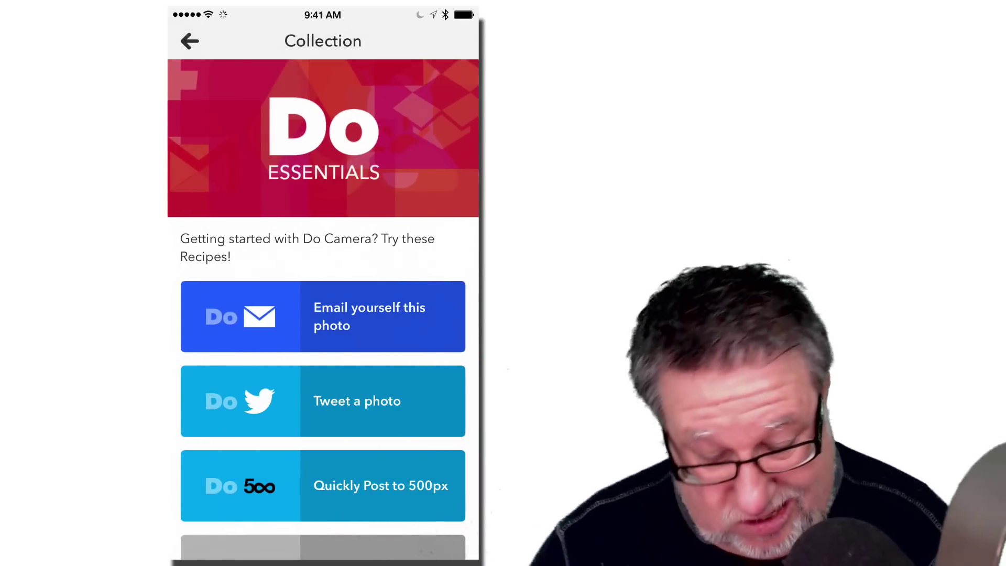
scroll(323, 314, "down", 3)
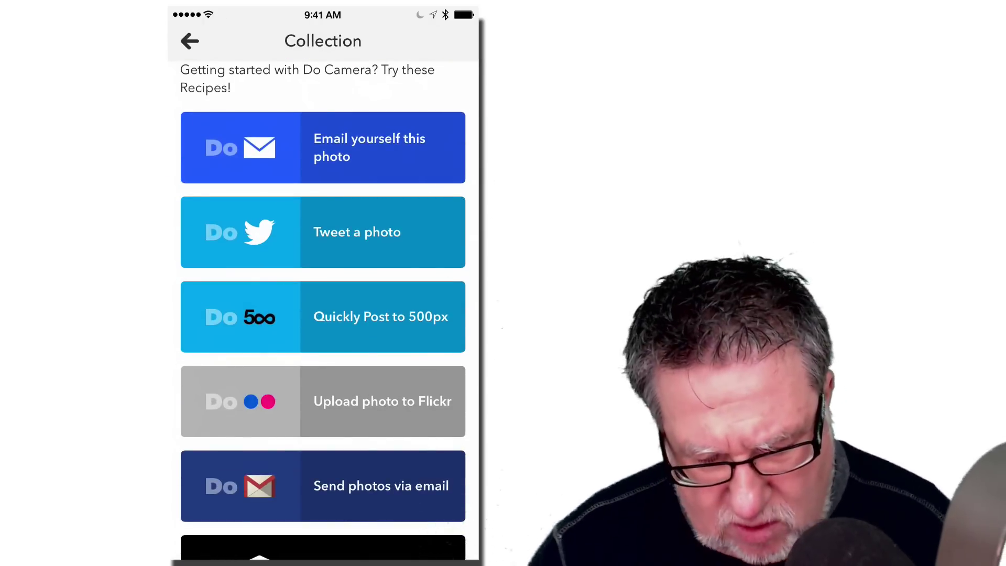
scroll(322, 314, "down", 2)
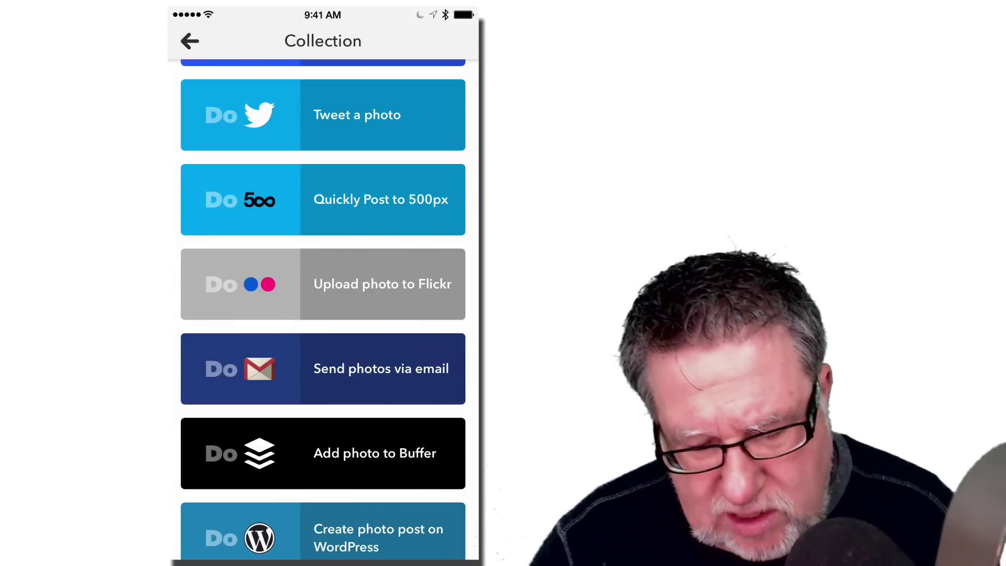
scroll(323, 309, "up", 5)
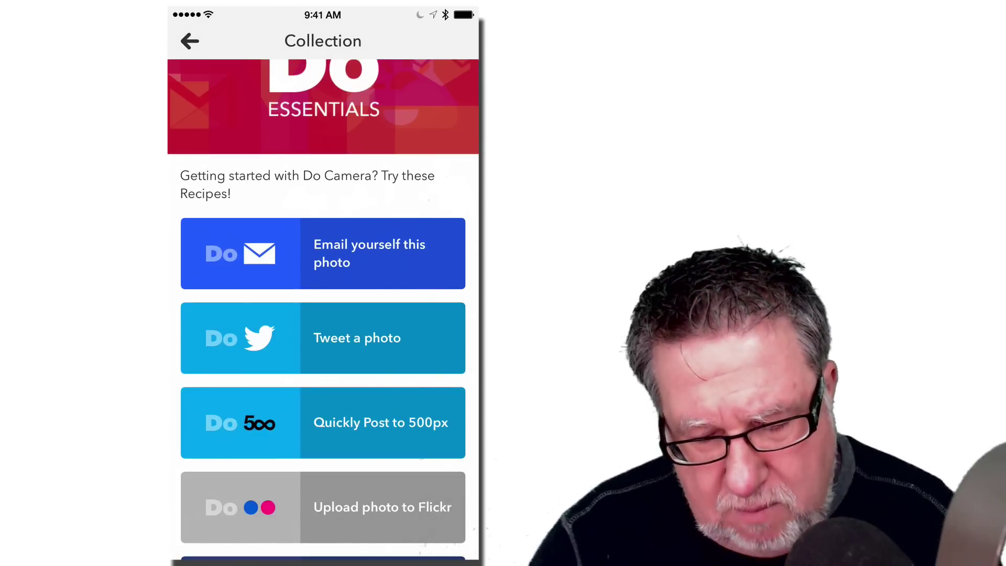
Add the Email yourself this photo recipe and allow it location access.
left_click(323, 253)
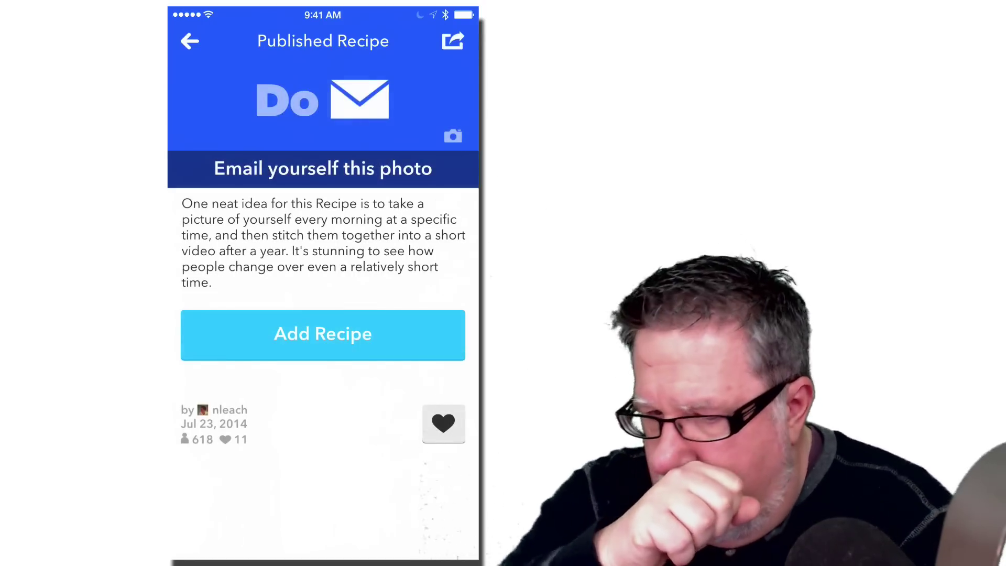
left_click(323, 334)
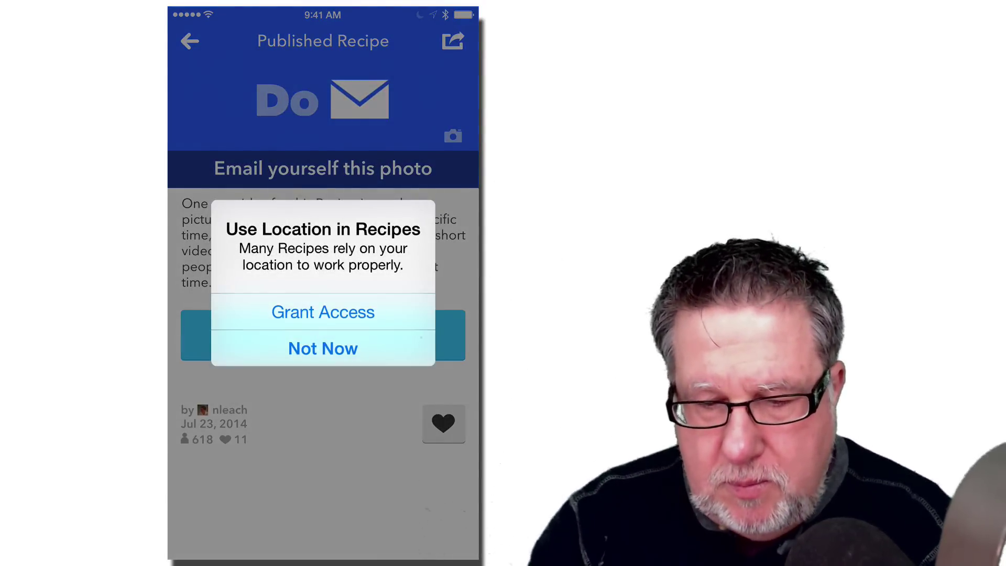
left_click(322, 311)
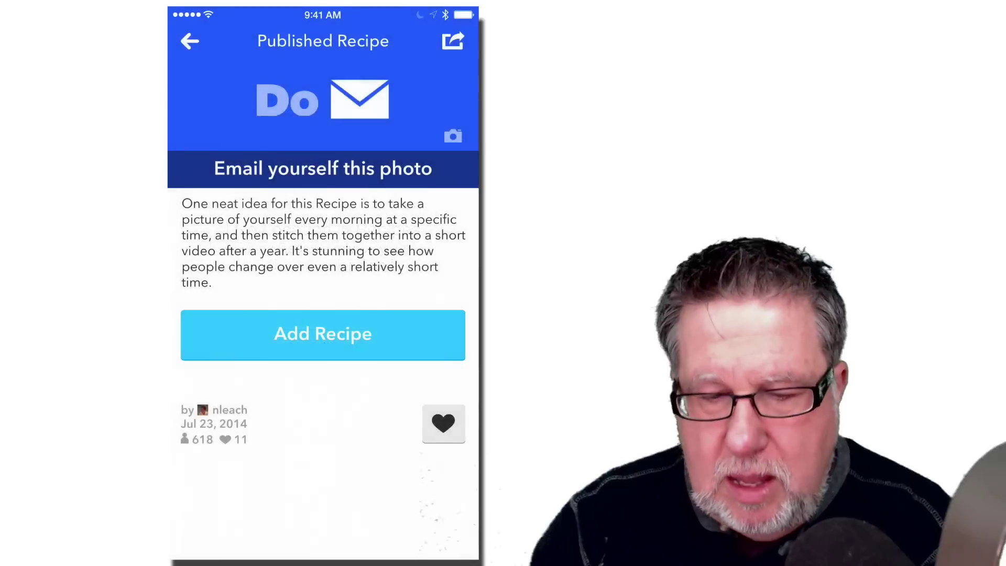
left_click(379, 361)
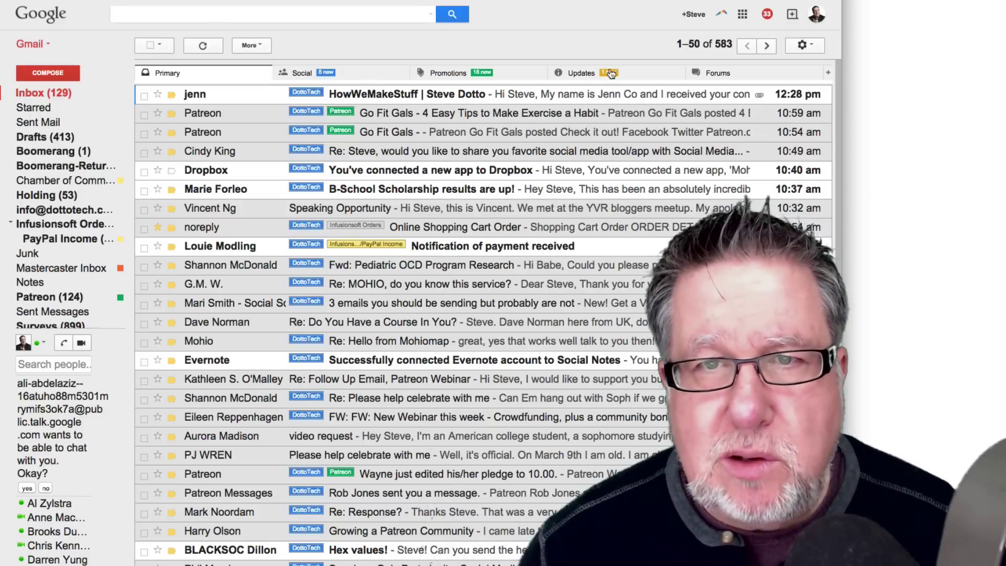
Open the 'A trending GIF from Giphy!' email from Gmail's Updates category.
left_click(611, 74)
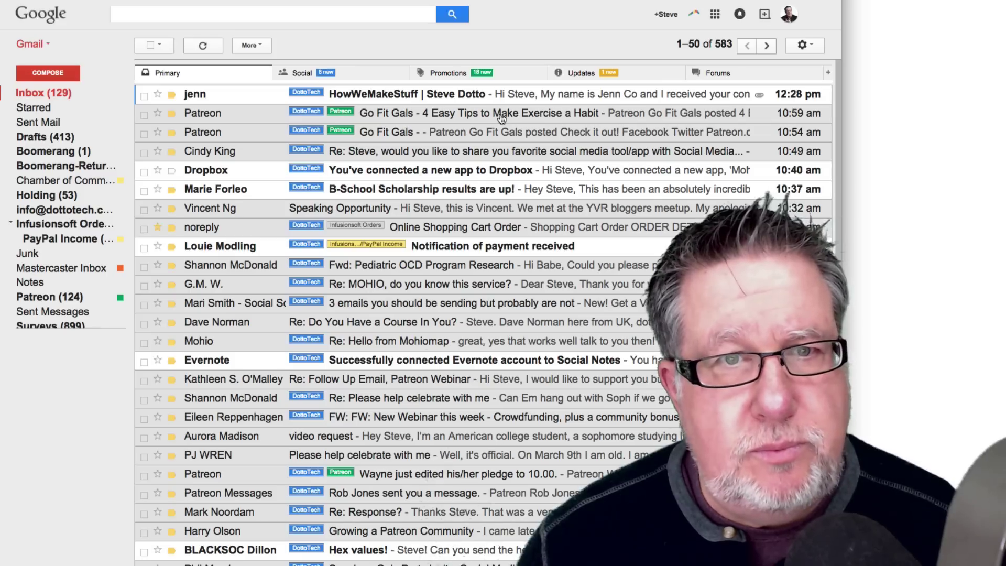
left_click(581, 76)
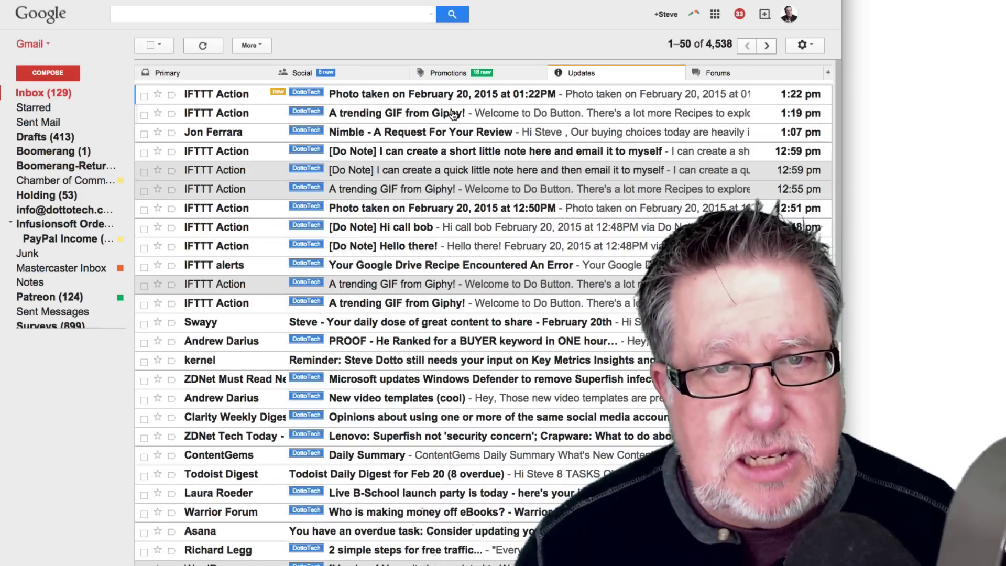
left_click(453, 115)
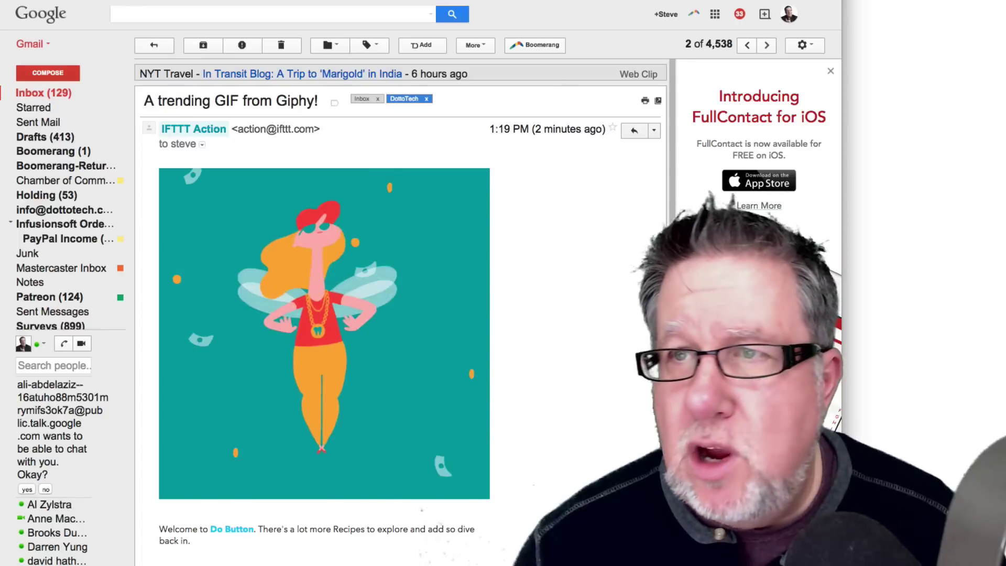
Open the 'Photo taken on February 20, 2015 at 01:22PM' email and view the selfie.
key("u")
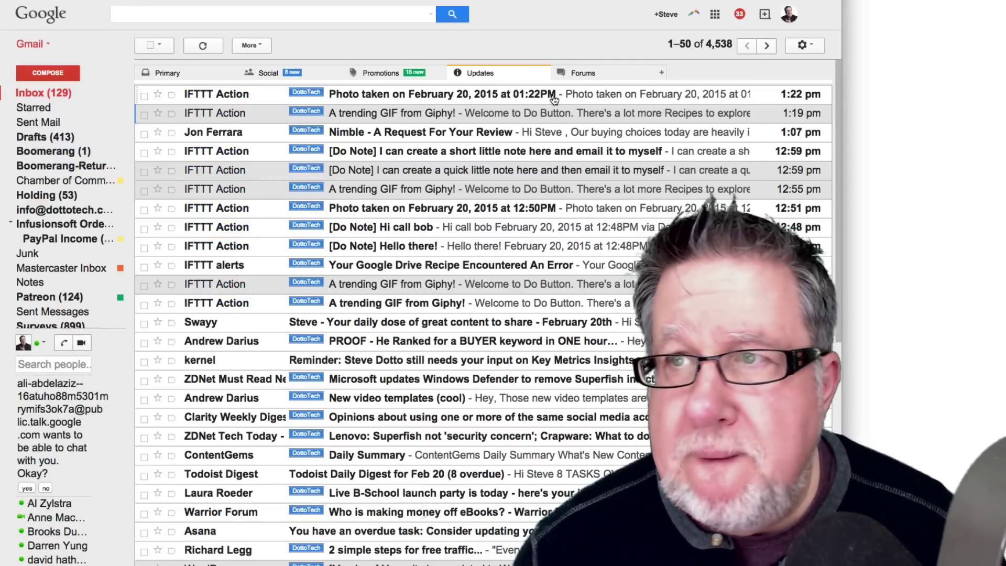
left_click(553, 96)
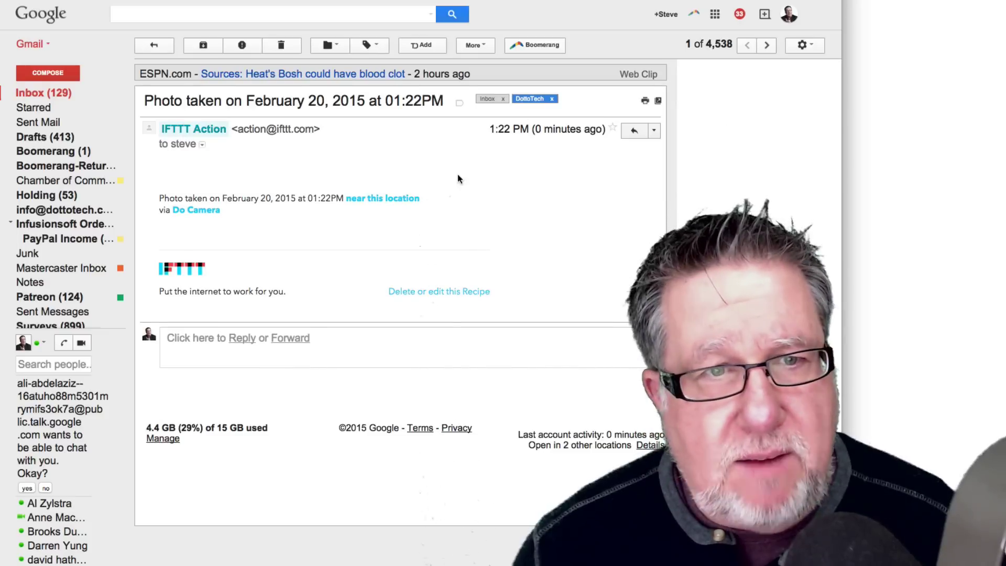
scroll(377, 257, "down", 3)
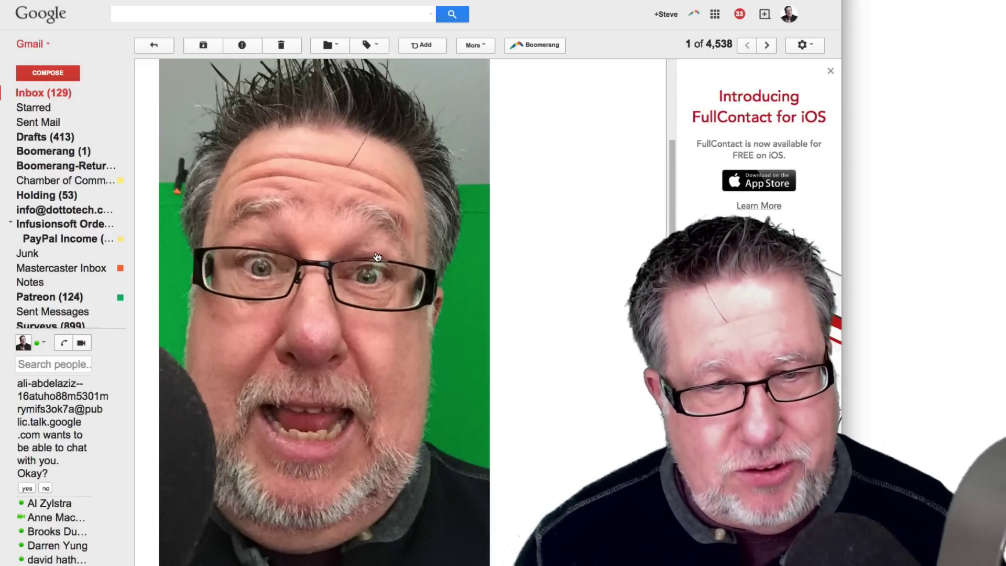
scroll(377, 257, "down", 2)
scroll(378, 257, "up", 5)
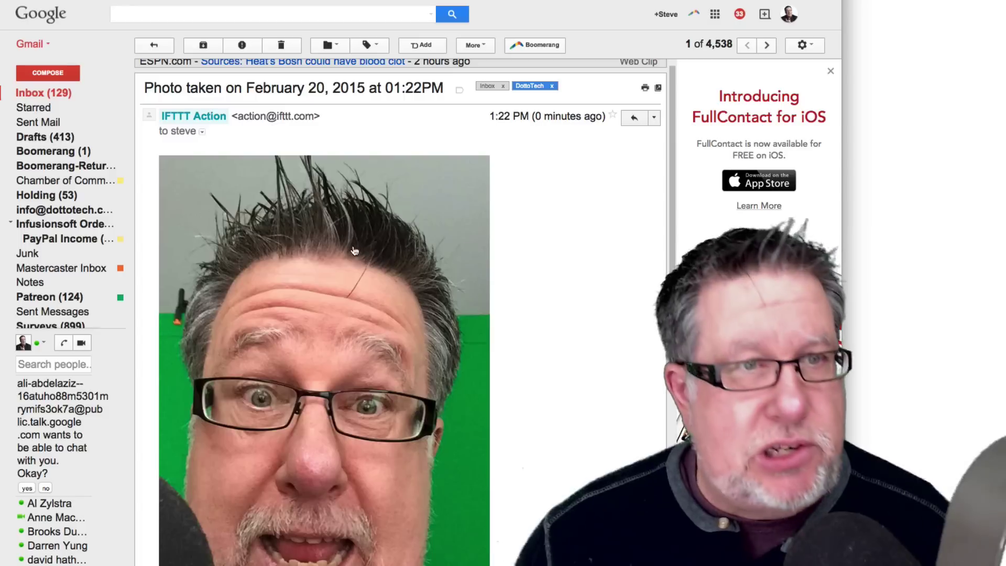
mouse_move(116, 124)
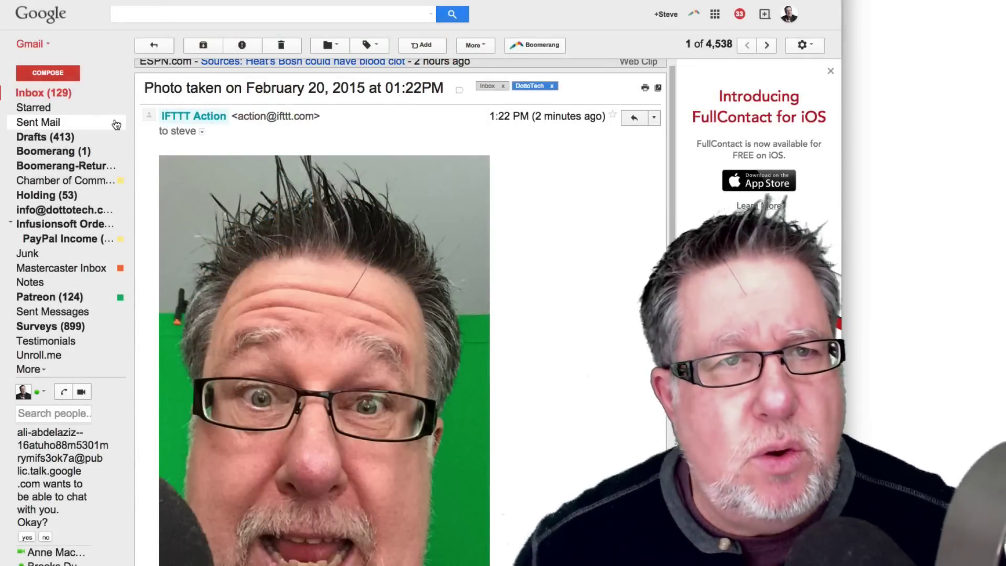
Scroll through the IF recipes on My Recipes and back toward the top.
scroll(400, 314, "down", 1)
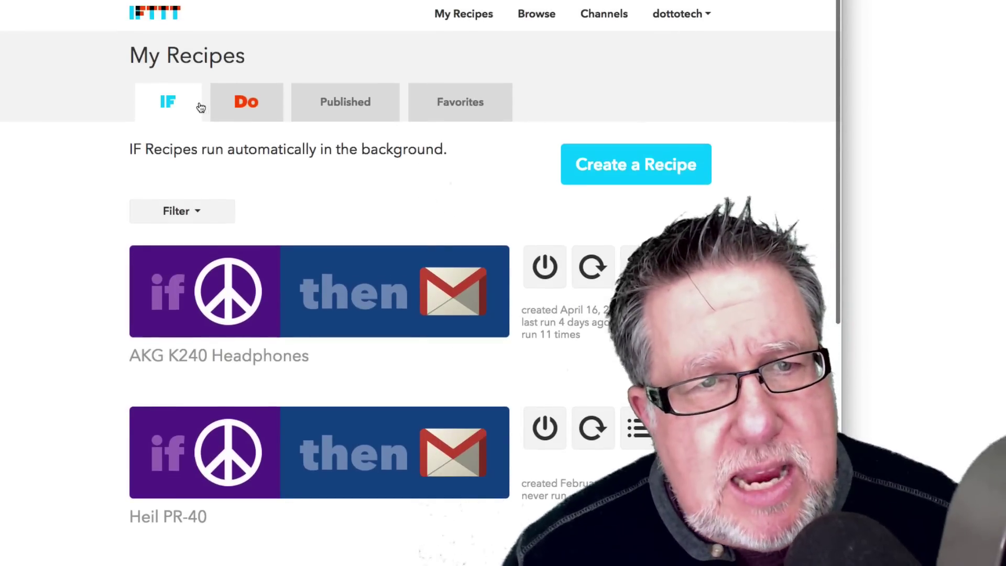
scroll(451, 424, "down", 6)
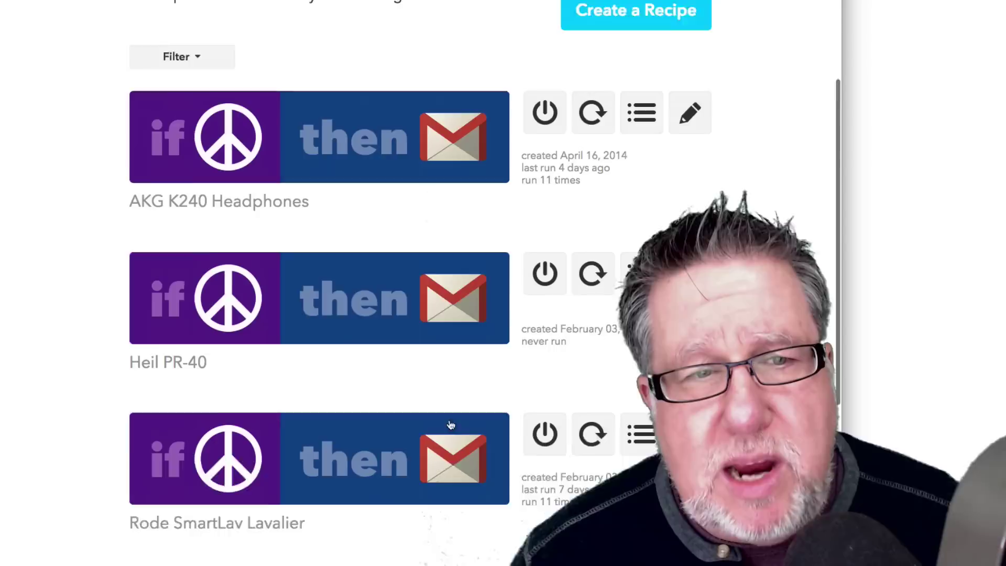
scroll(451, 425, "down", 2)
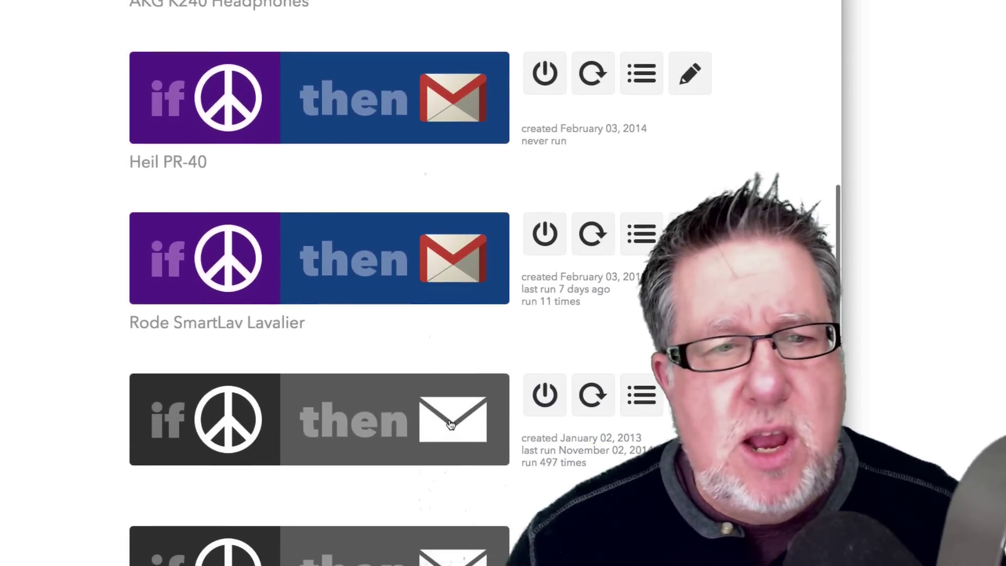
scroll(450, 423, "up", 2)
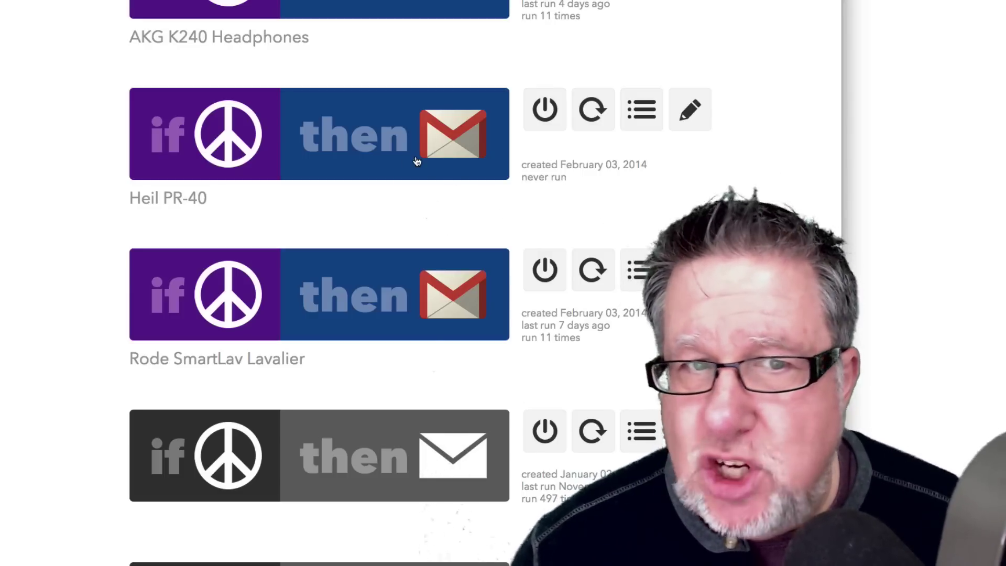
scroll(416, 161, "up", 8)
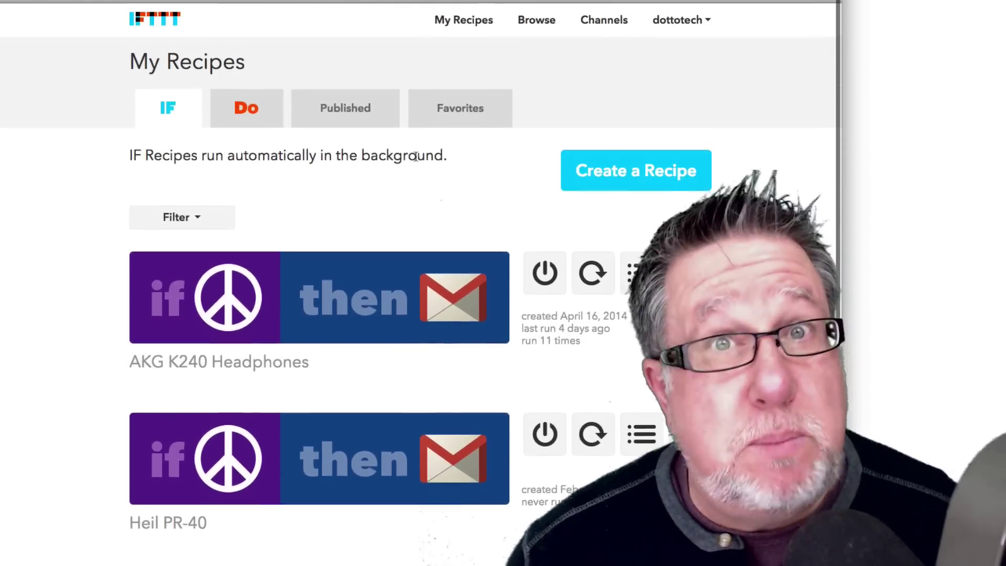
scroll(416, 156, "down", 2)
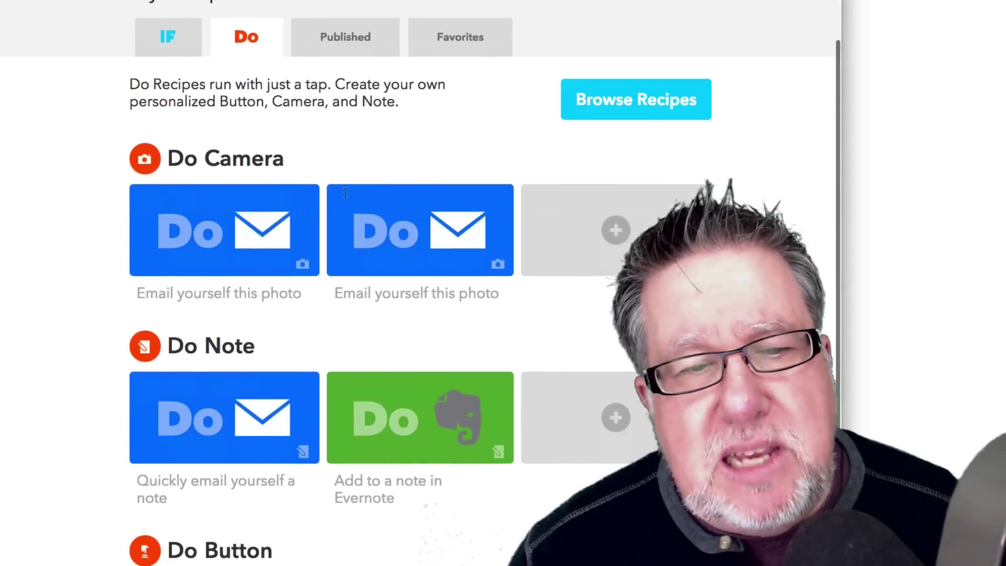
scroll(345, 193, "down", 10)
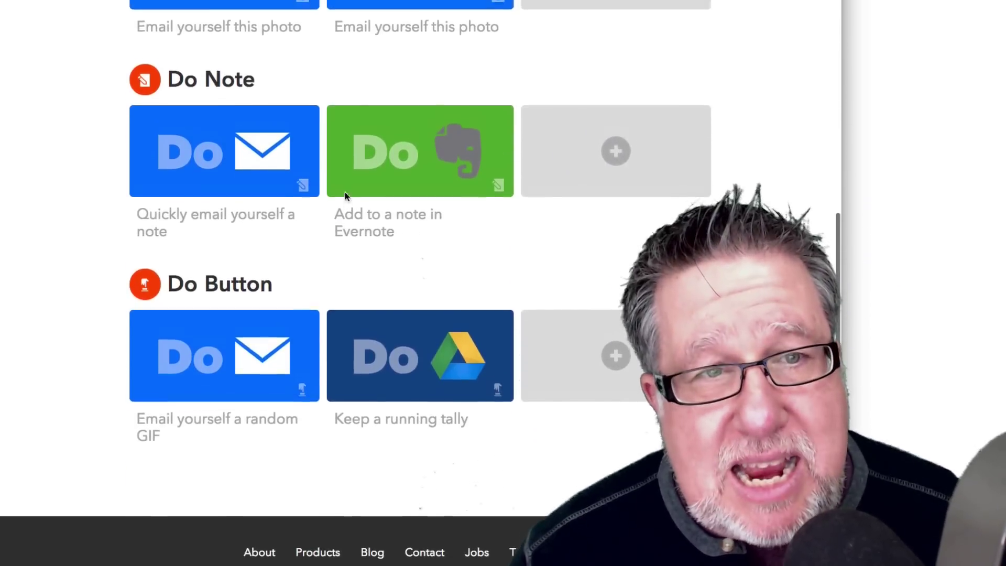
Scroll through the Do Camera, Do Note and Do Button recipes on the Do tab.
scroll(345, 191, "up", 12)
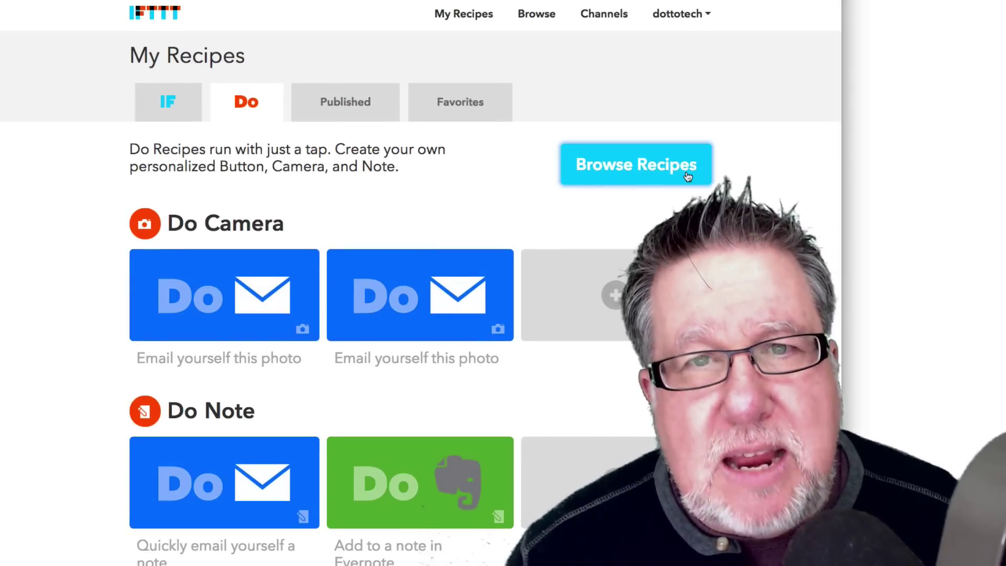
Go to Browse Recipes and scroll down and back up through the shared recipes.
left_click(687, 177)
scroll(688, 176, "down", 1)
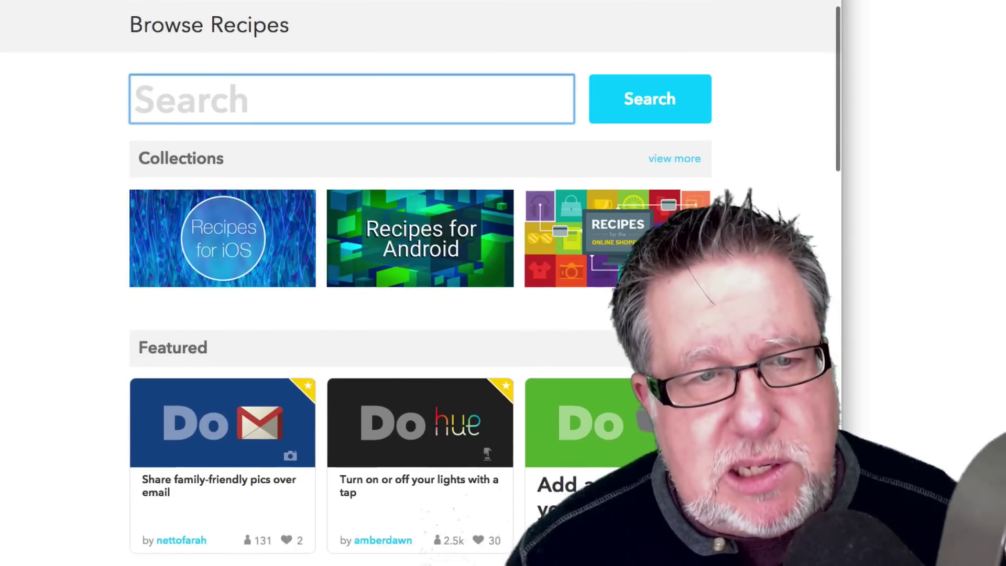
scroll(419, 283, "down", 14)
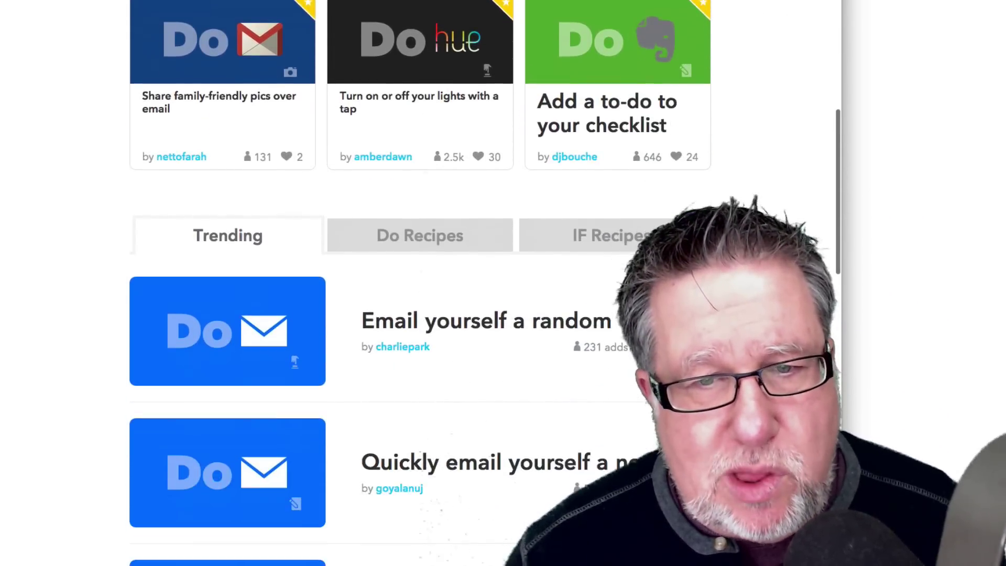
scroll(419, 283, "down", 20)
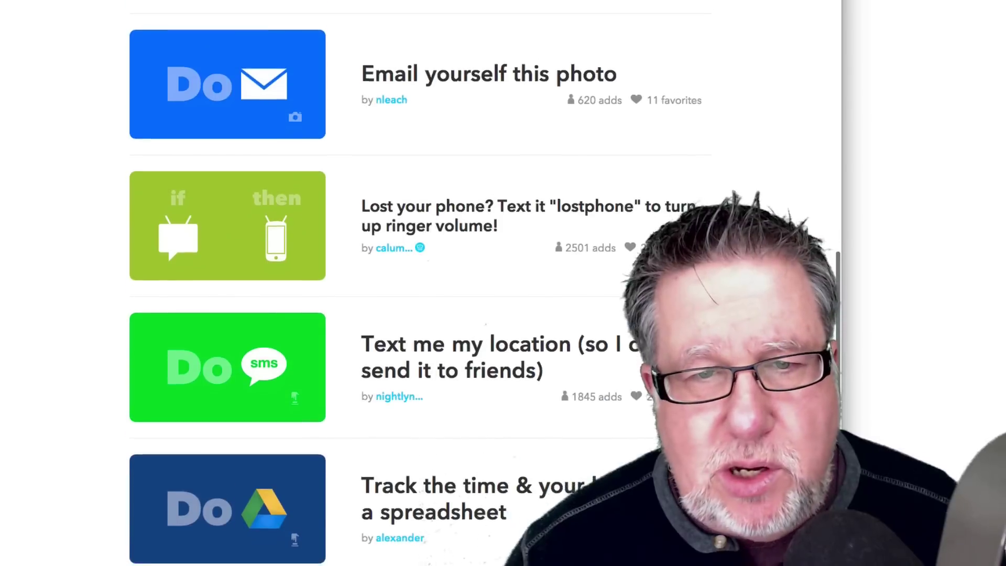
scroll(420, 283, "down", 10)
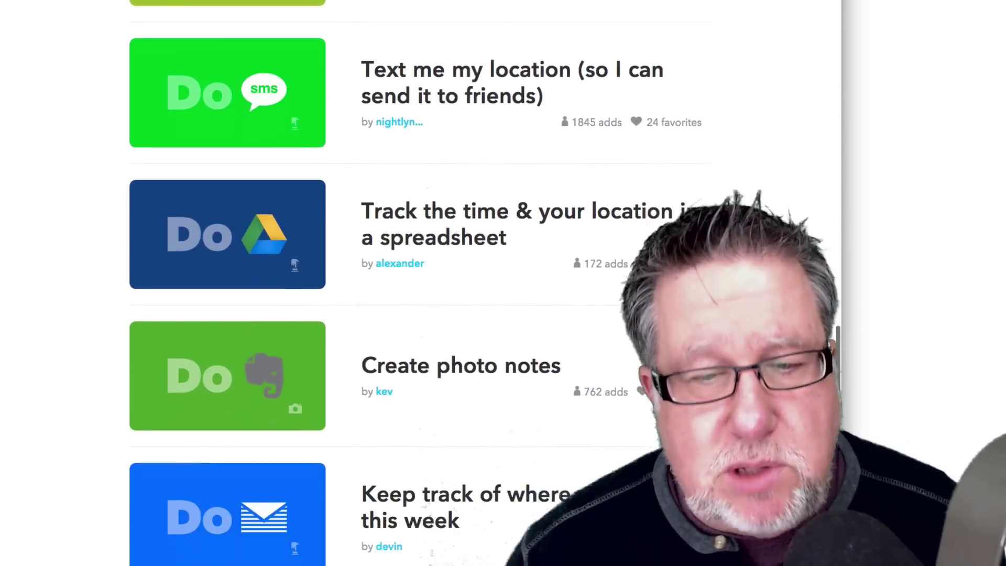
scroll(419, 283, "down", 16)
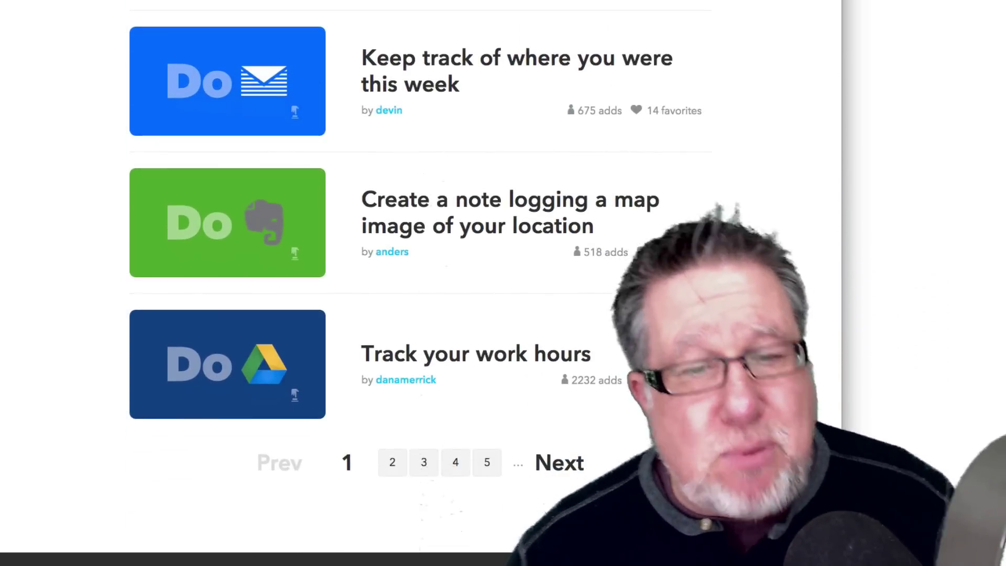
scroll(666, 240, "up", 5)
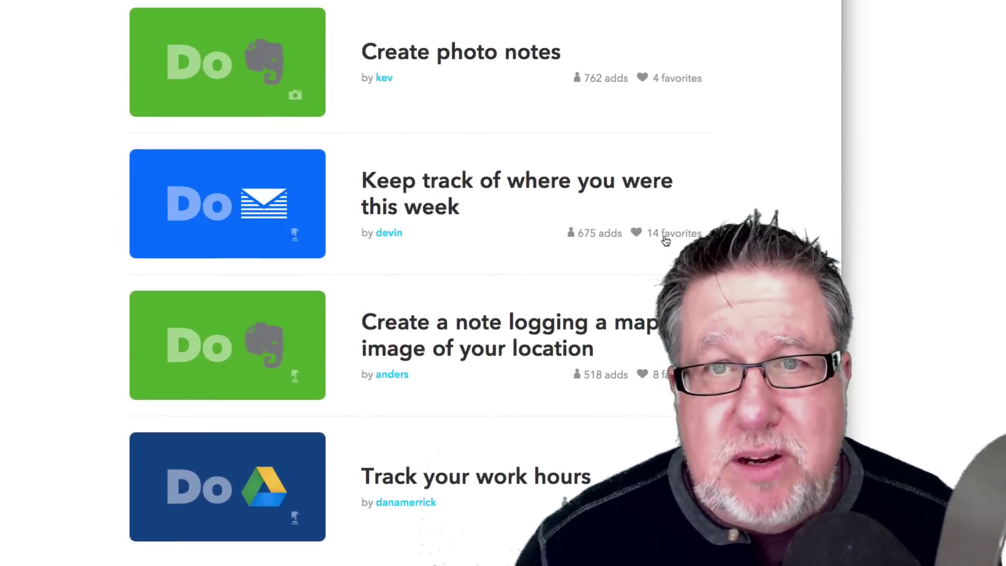
scroll(665, 240, "up", 7)
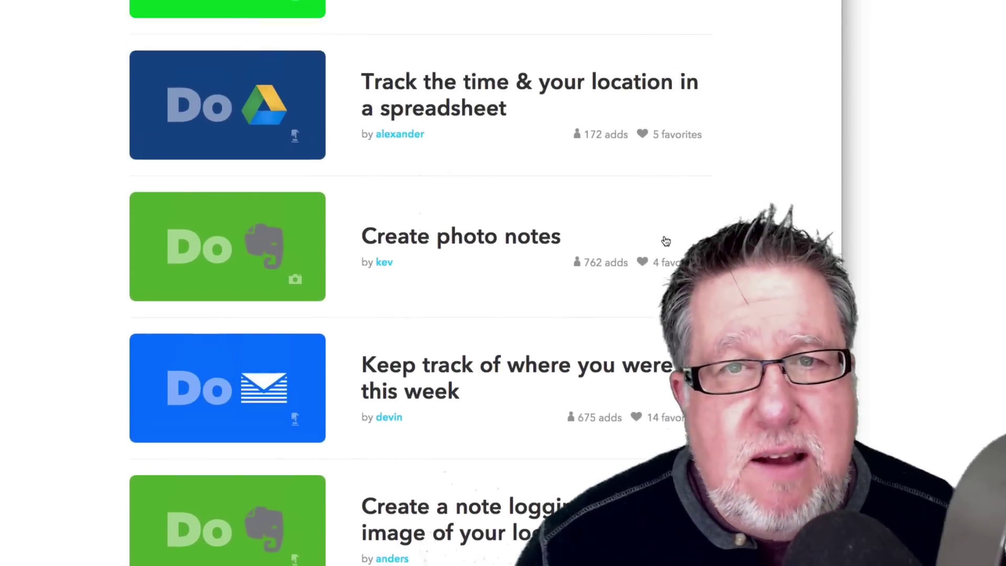
scroll(665, 240, "up", 10)
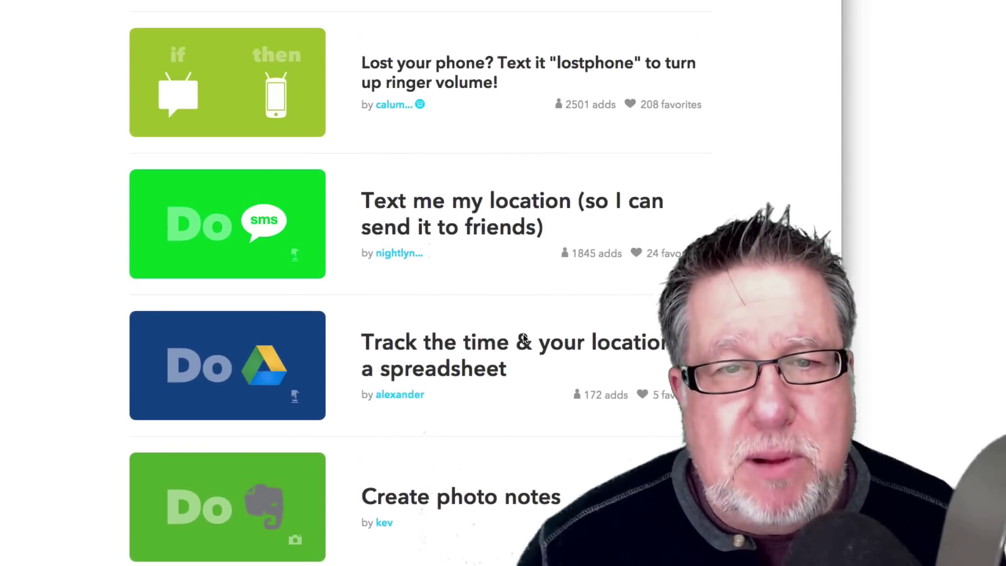
scroll(500, 371, "up", 7)
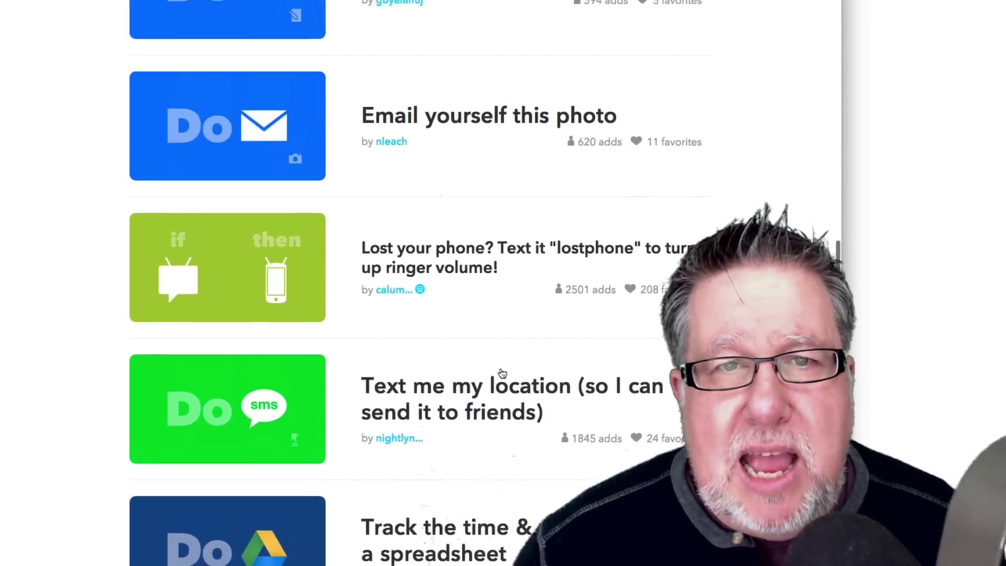
scroll(501, 373, "up", 2)
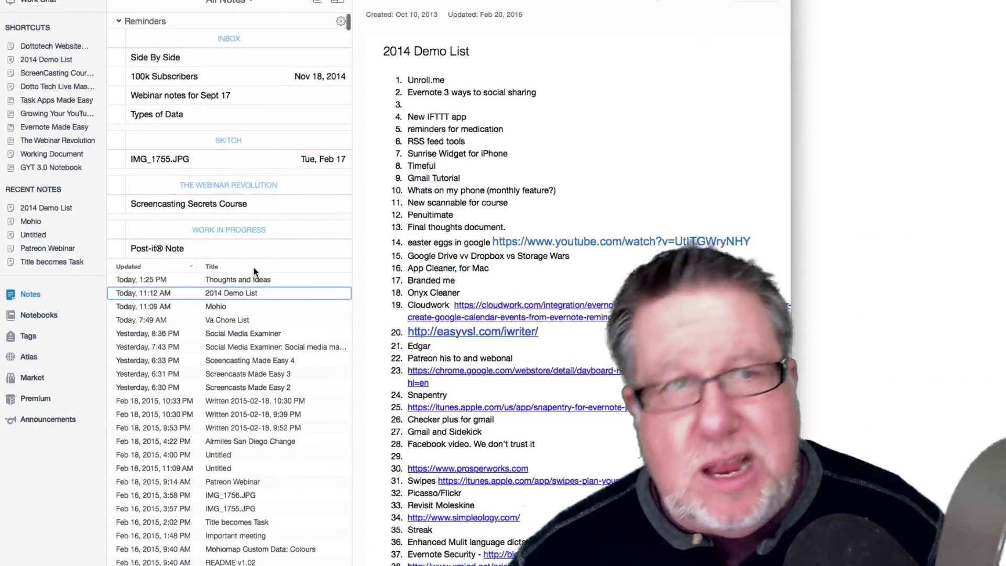
Return to the IFTTT Browse Recipes page in Chrome and scroll to its top.
key("ctrl+Left")
scroll(321, 179, "up", 15)
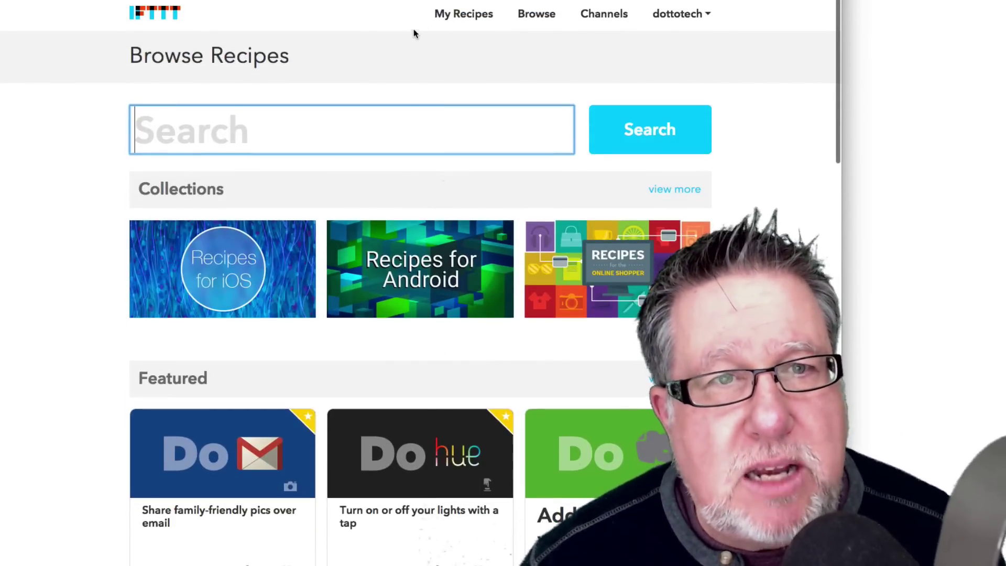
Open the Add to a note in Evernote recipe from the My Recipes Do tab.
left_click(451, 16)
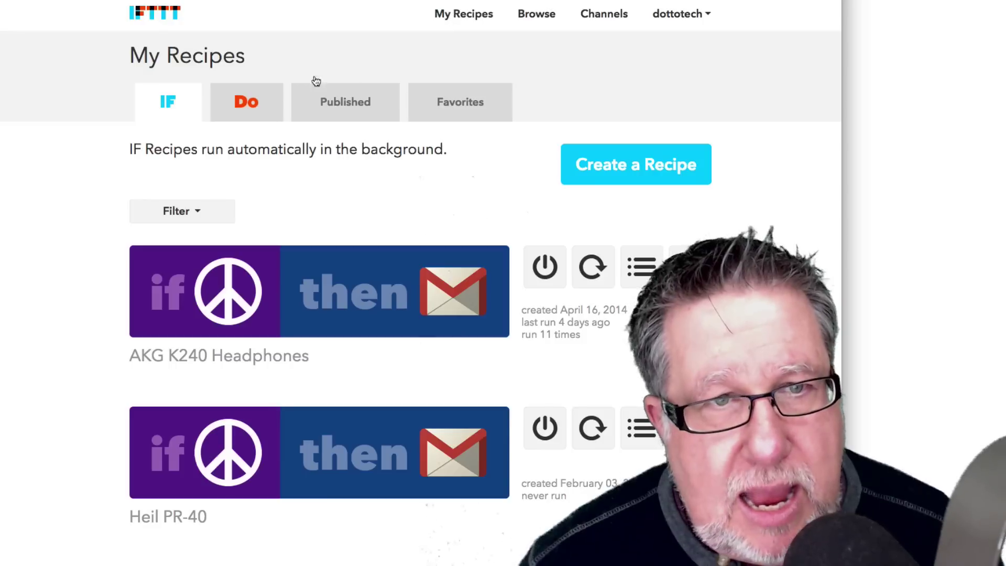
left_click(257, 102)
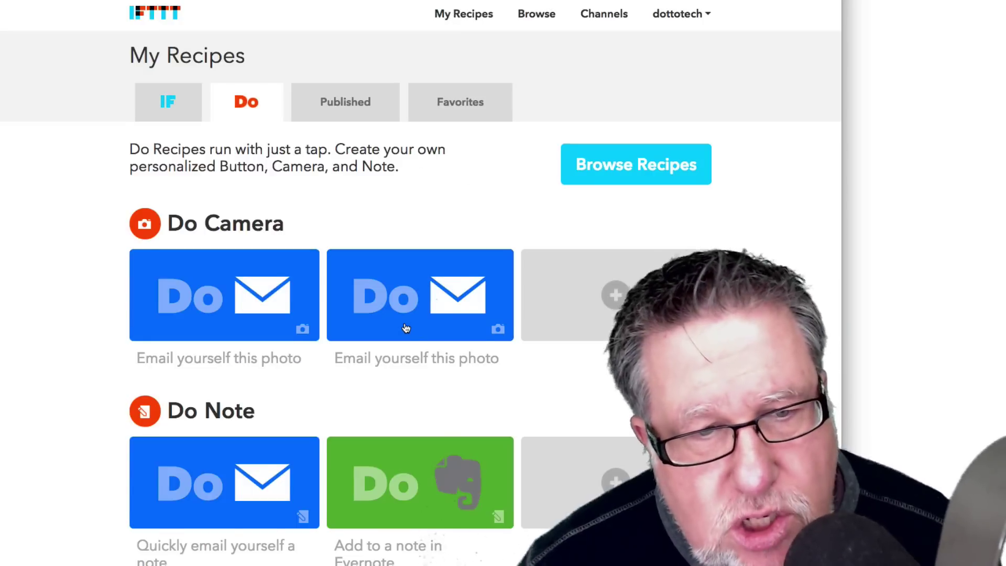
scroll(404, 325, "down", 3)
scroll(402, 329, "down", 1)
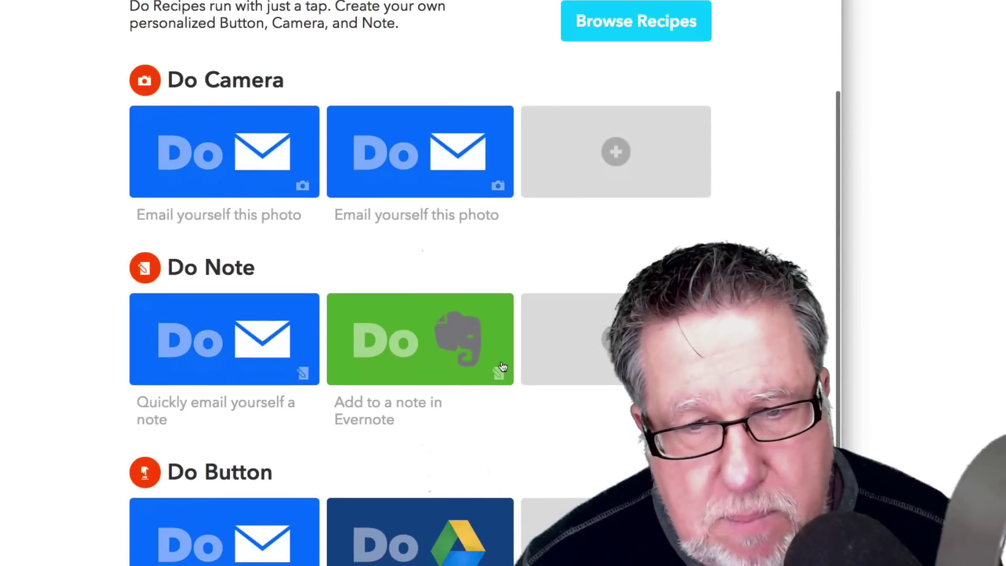
mouse_move(498, 374)
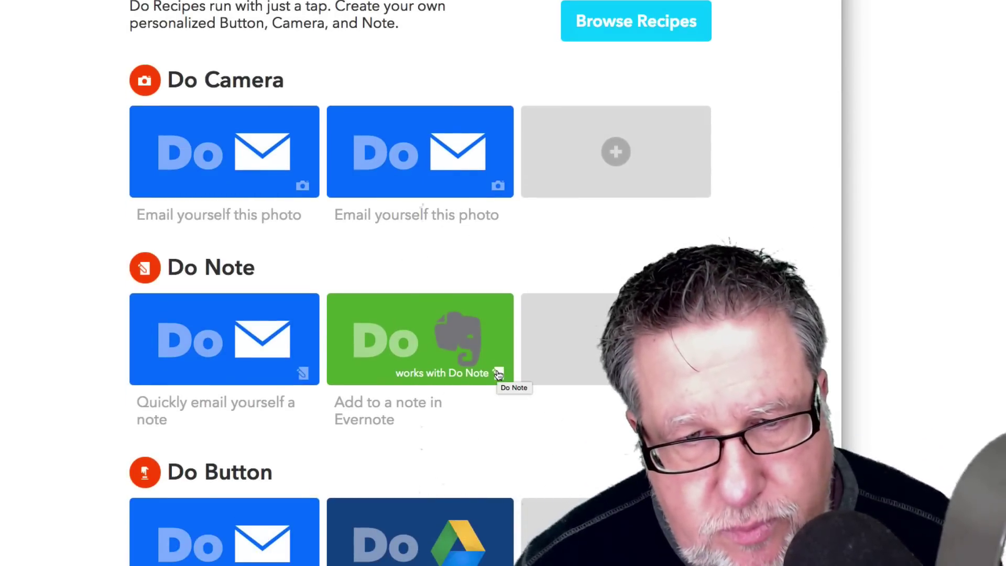
left_click(499, 373)
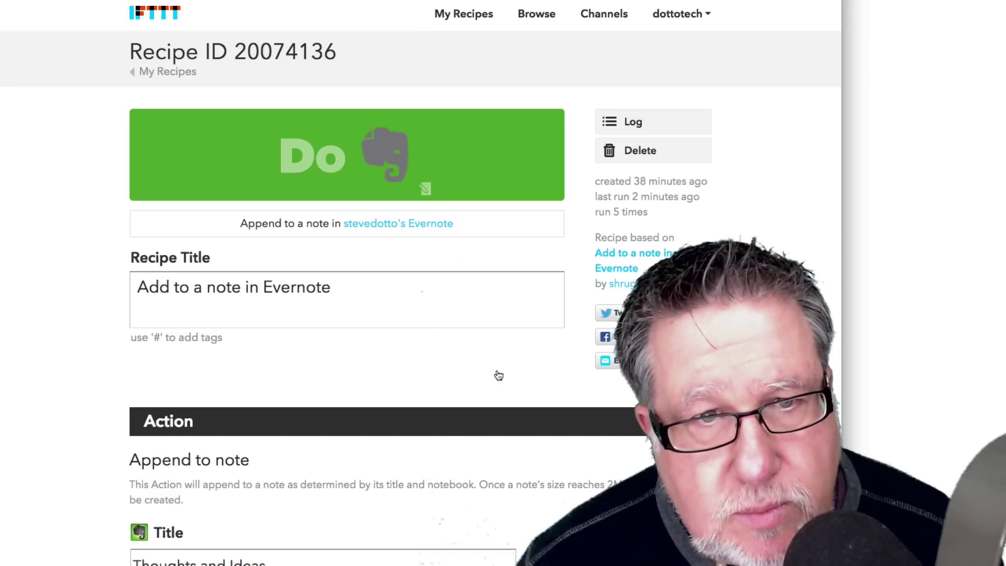
Review its Thoughts and Ideas title, body ingredients and 'IFTTT, Do' tags.
scroll(486, 370, "down", 4)
scroll(486, 370, "down", 1)
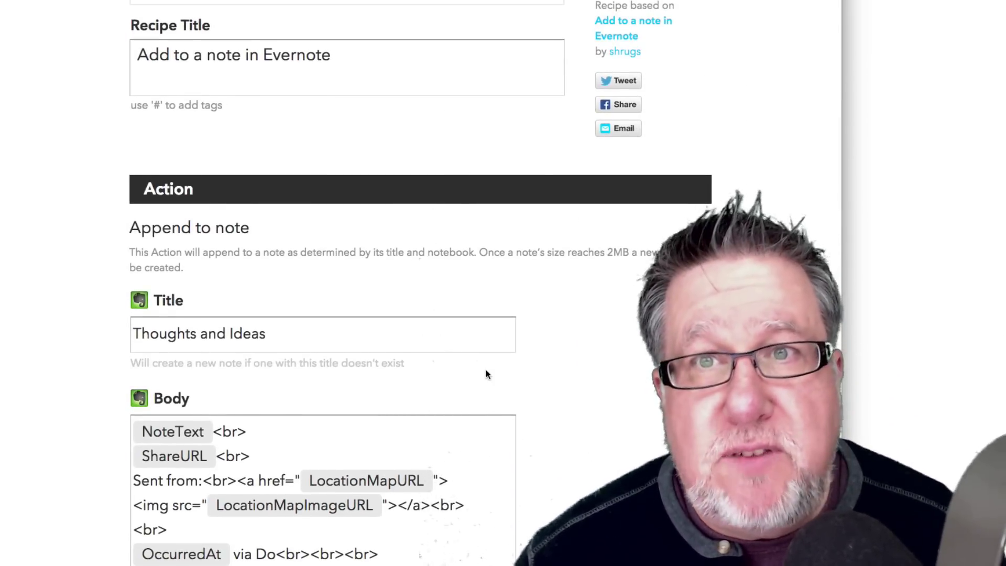
scroll(485, 372, "down", 3)
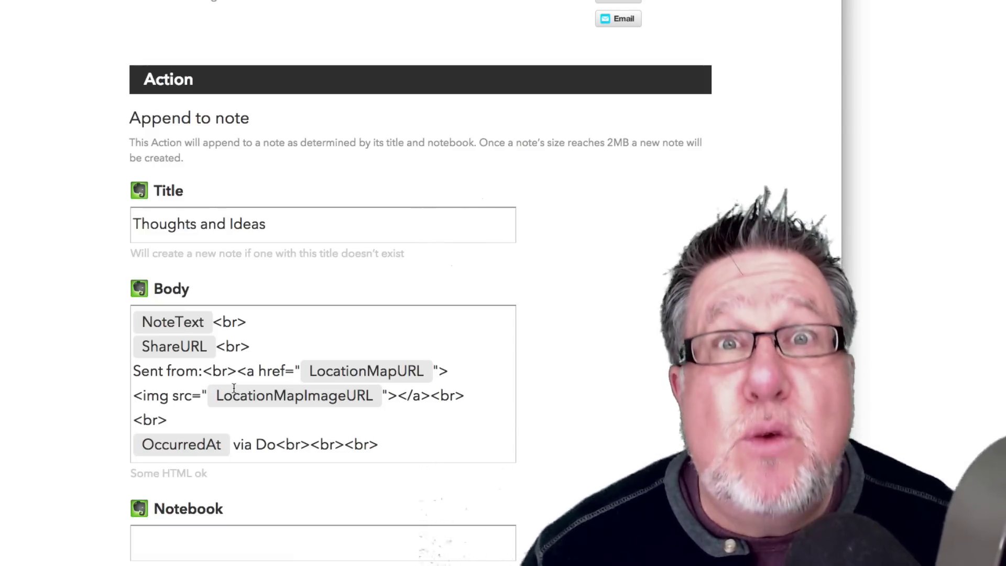
scroll(233, 388, "up", 1)
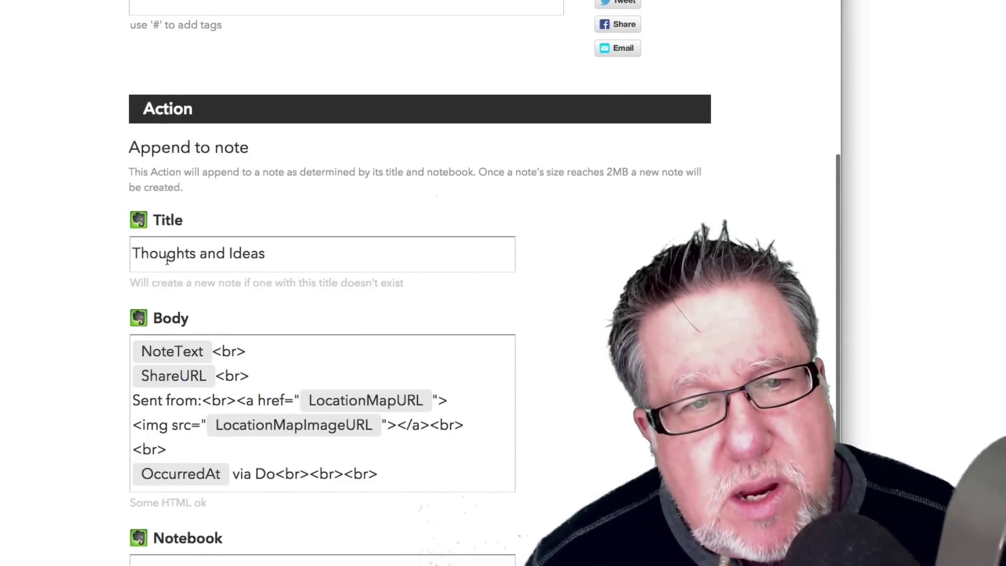
left_click(306, 255)
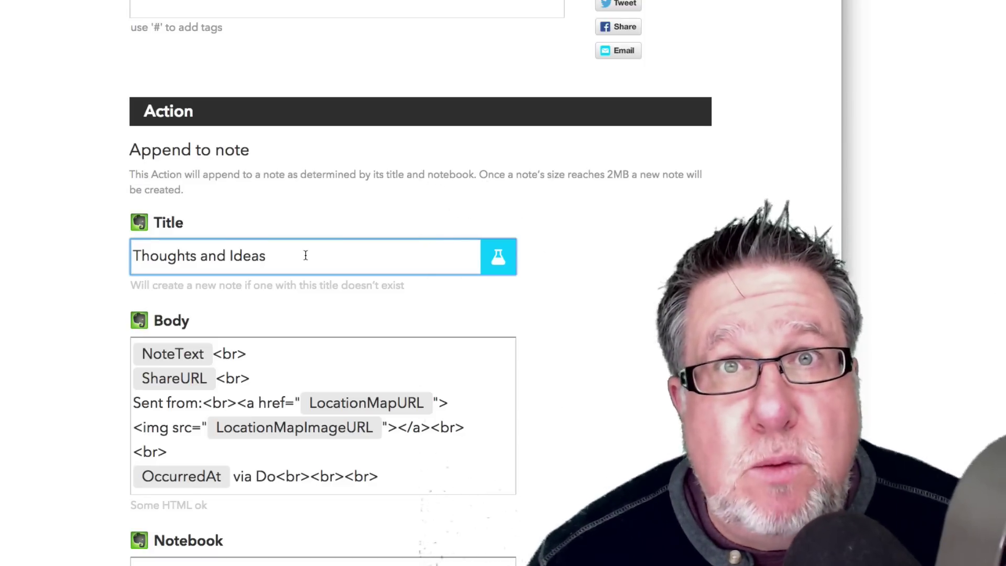
scroll(305, 255, "down", 3)
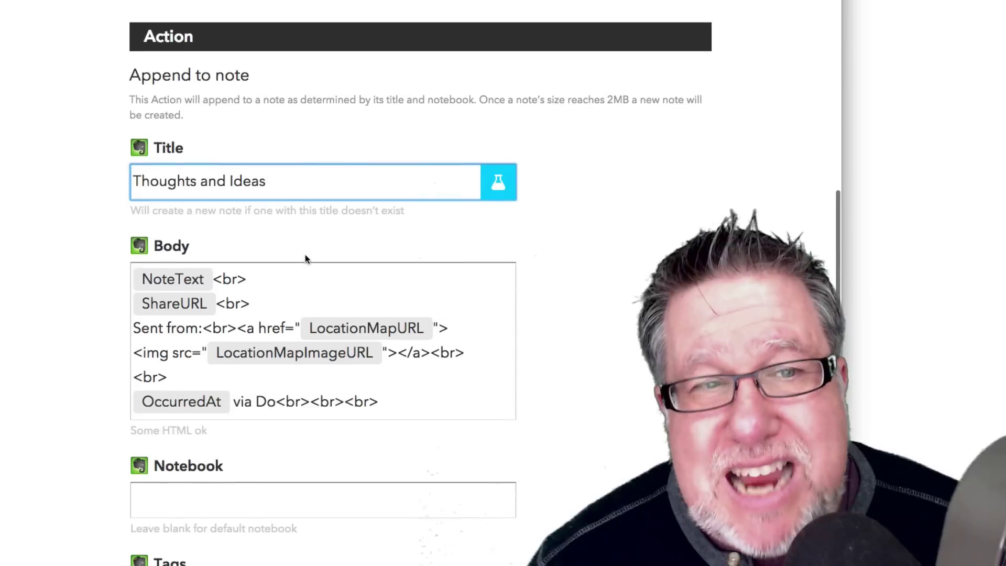
scroll(305, 256, "down", 1)
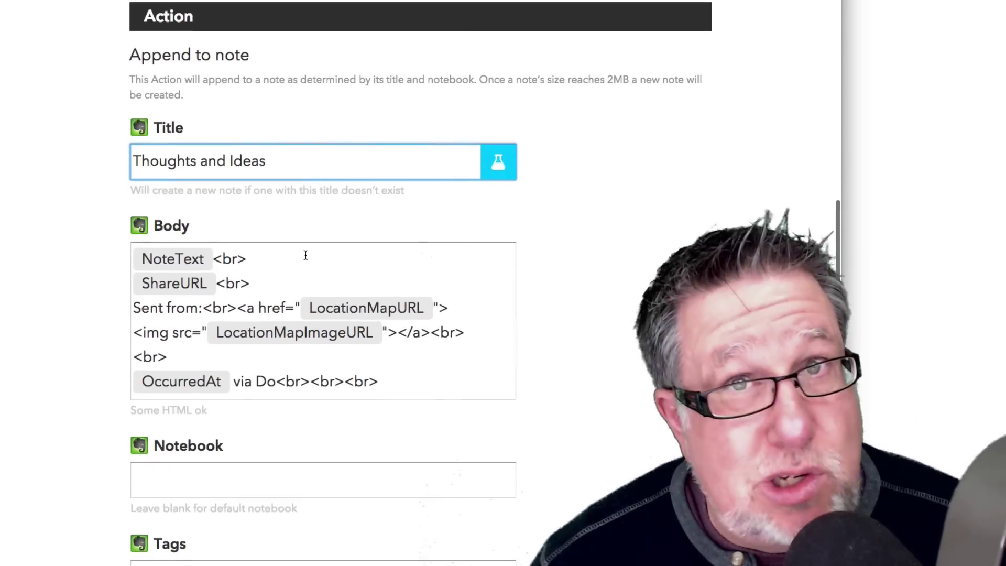
scroll(305, 255, "down", 4)
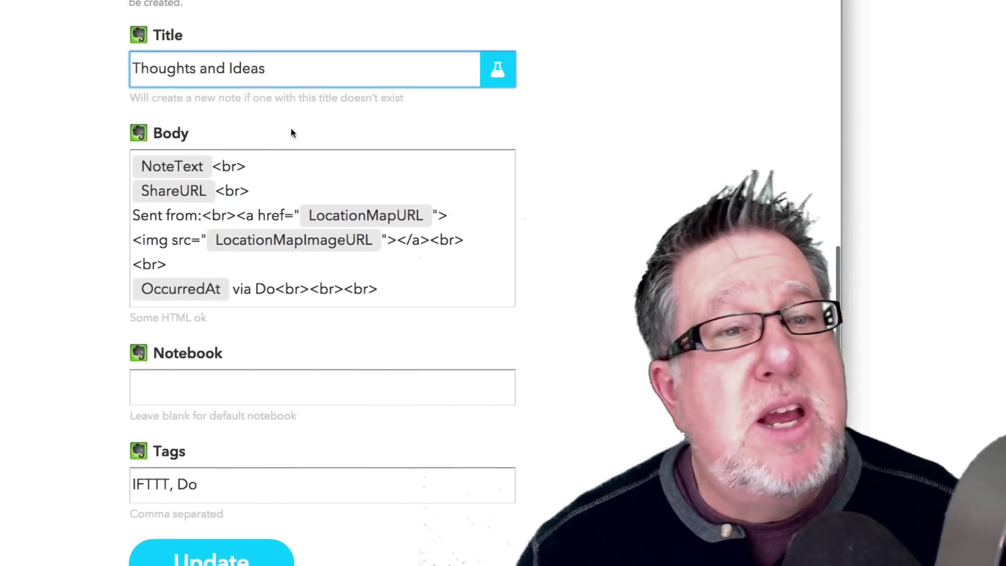
scroll(298, 134, "down", 4)
scroll(283, 168, "down", 2)
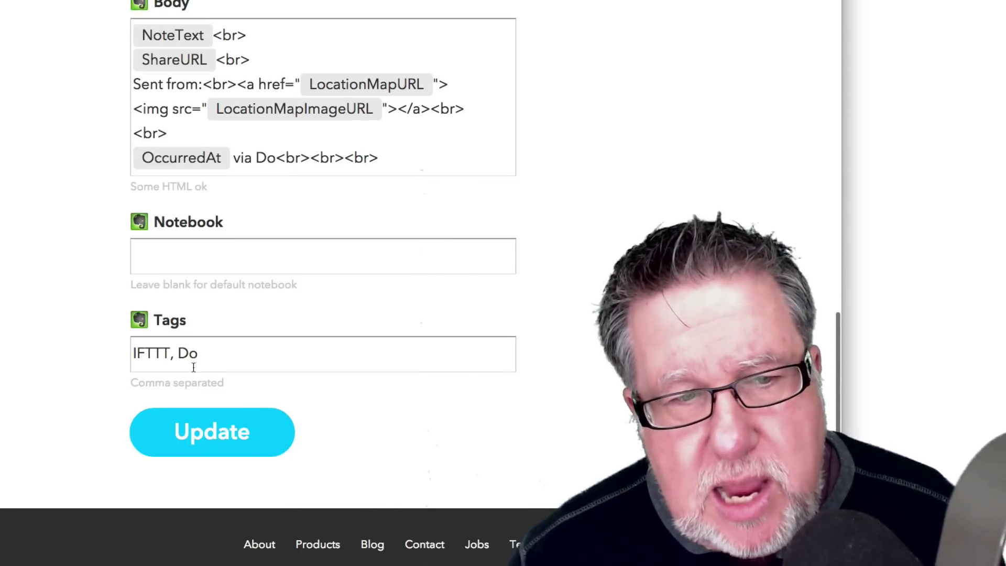
scroll(293, 377, "up", 1)
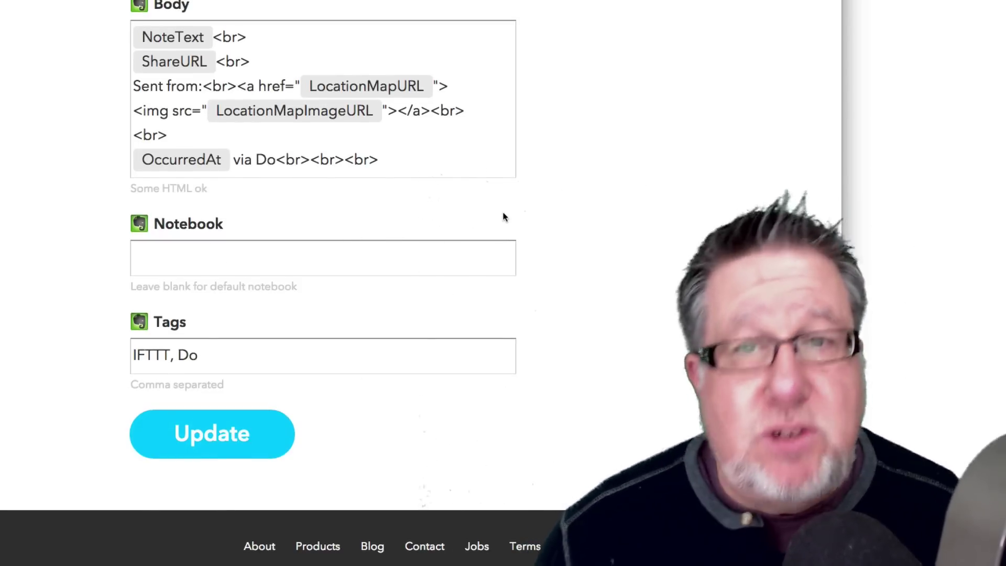
Open the Thoughts and Ideas note in Evernote that the Do Note recipe appends to.
key("ctrl+Right")
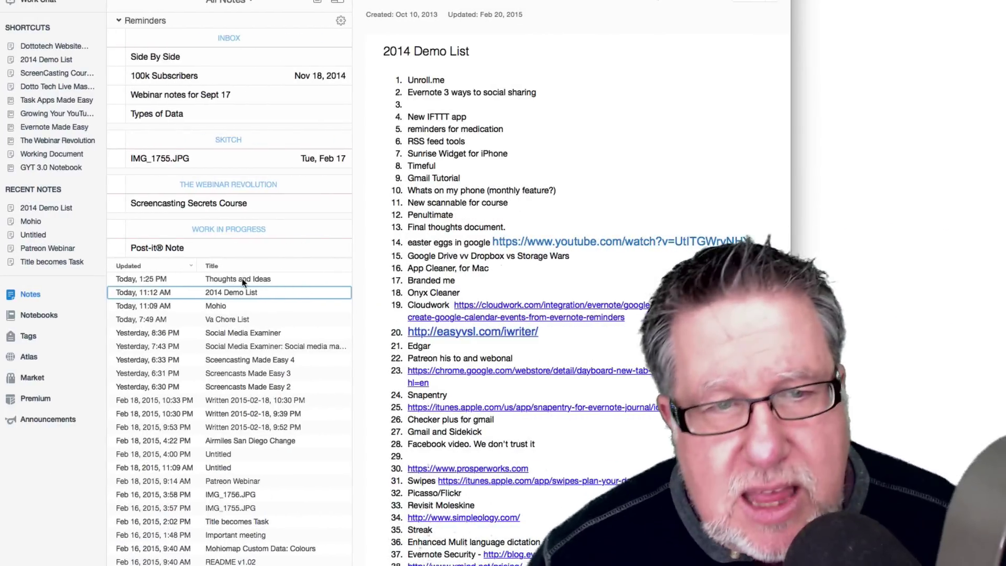
left_click(242, 281)
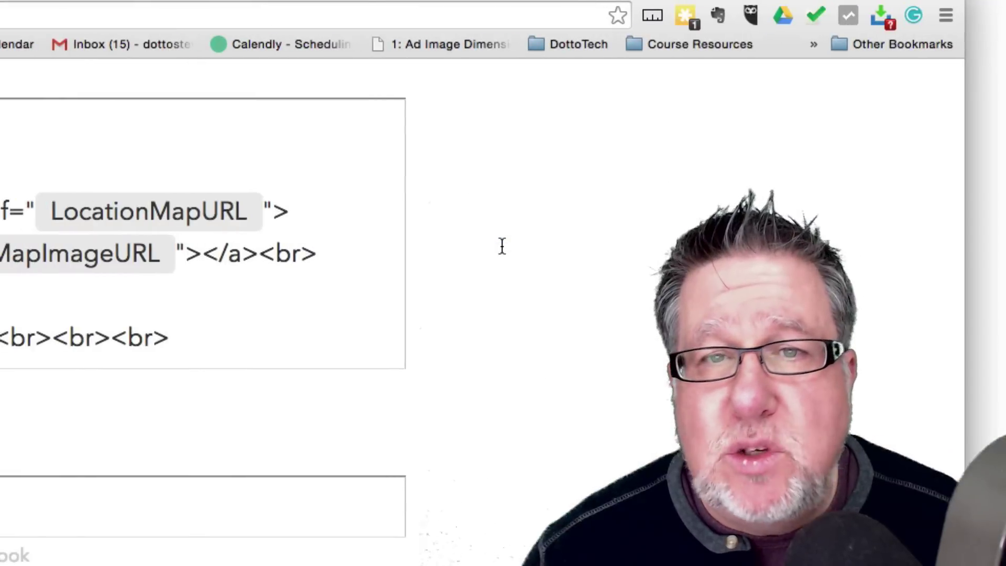
Scroll the Evernote recipe page back up to the top.
scroll(696, 198, "up", 5)
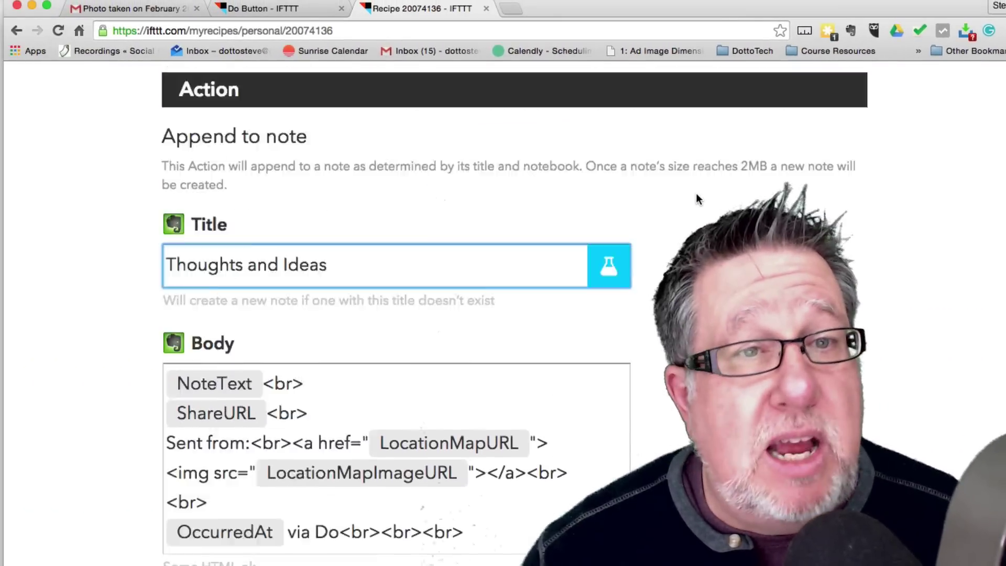
scroll(696, 194, "up", 10)
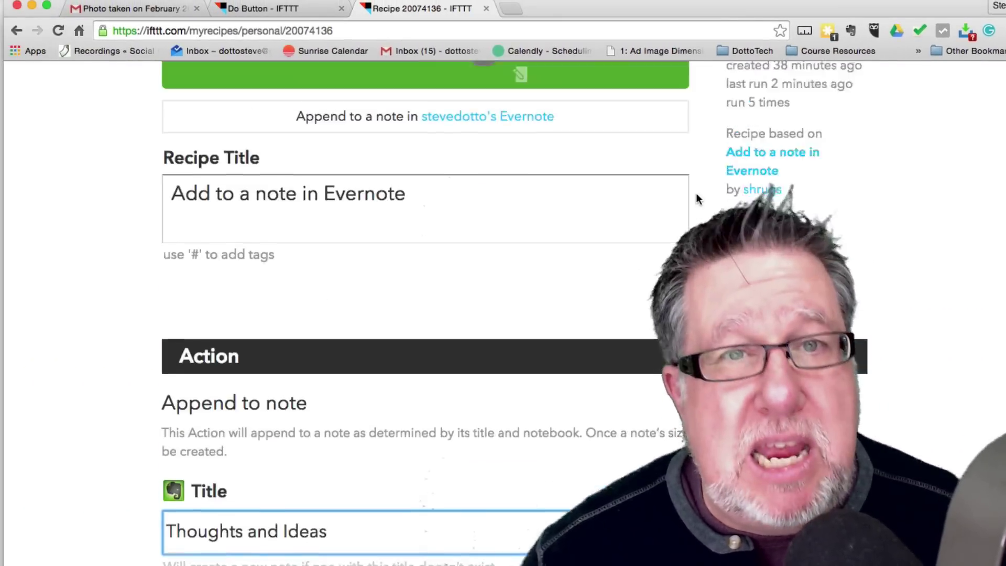